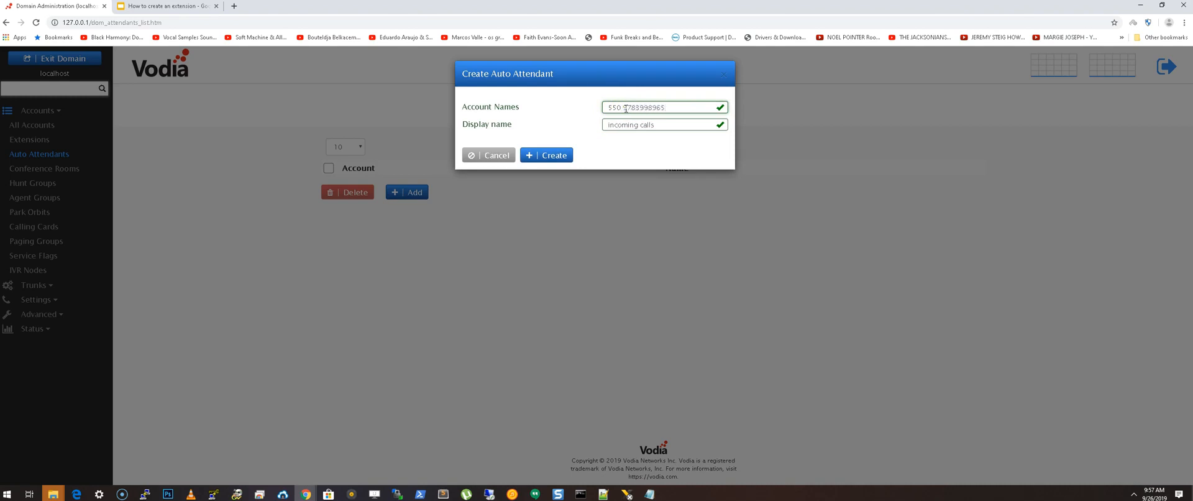
- Create the incoming calls auto attendant and copy its phone number from the account numbers into its outbound number (ANI)
{"action": "left_click", "coordinate": [546, 155]}
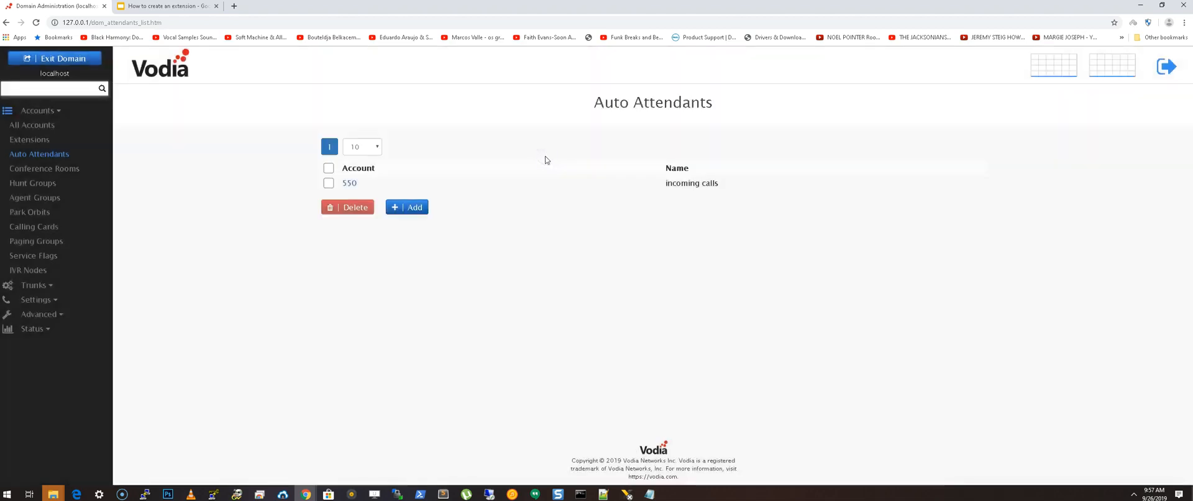
{"action": "left_click", "coordinate": [350, 183]}
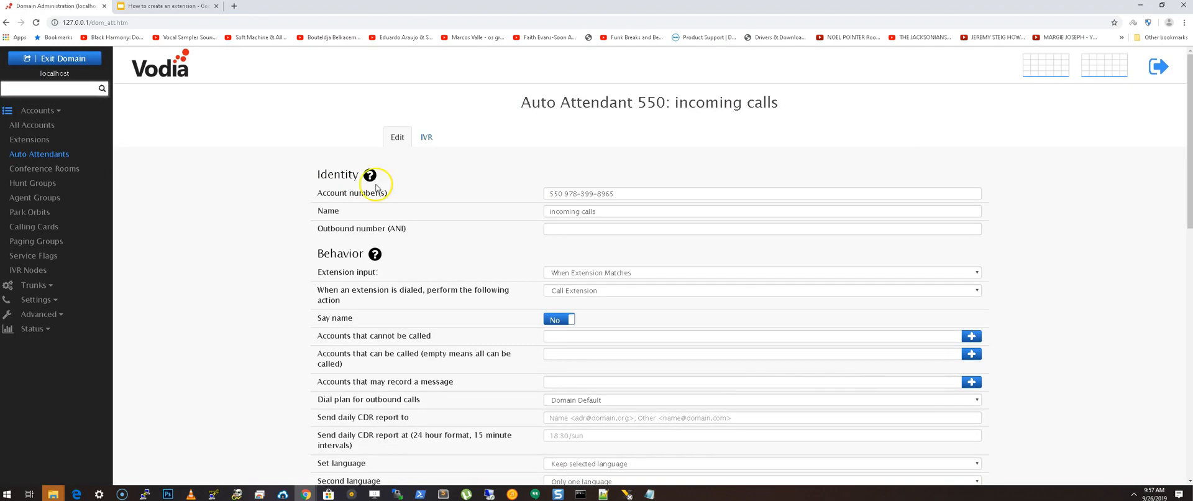
{"action": "left_click_drag", "start_coordinate": [565, 193], "coordinate": [674, 194]}
{"action": "key", "text": "ctrl+c"}
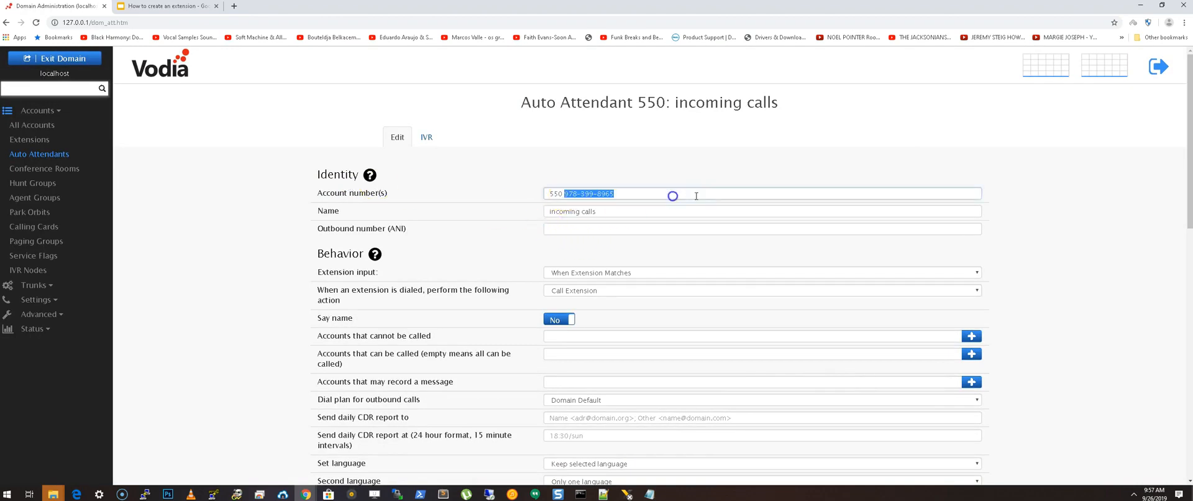
{"action": "left_click", "coordinate": [591, 229]}
{"action": "key", "text": "ctrl+v"}
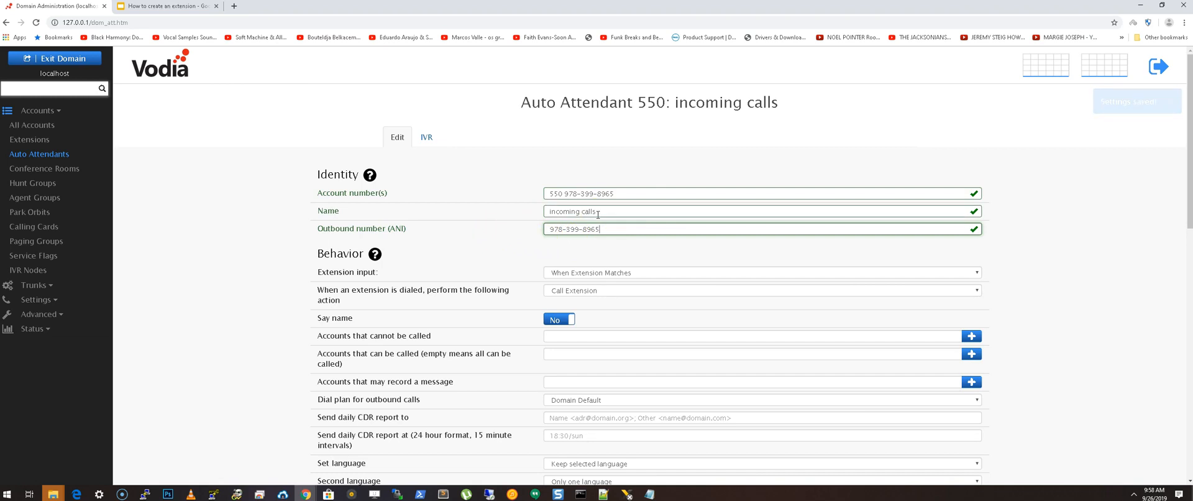
- Set the auto attendant's extension input to After 3 Digit Input and save the settings
{"action": "scroll", "coordinate": [498, 233], "scroll_direction": "down", "scroll_amount": 1}
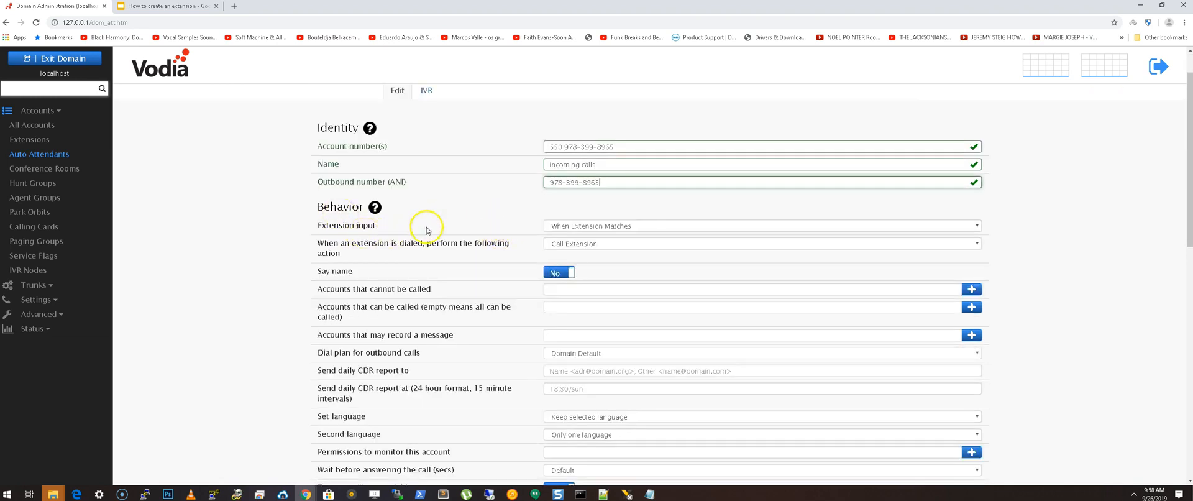
{"action": "left_click", "coordinate": [614, 226]}
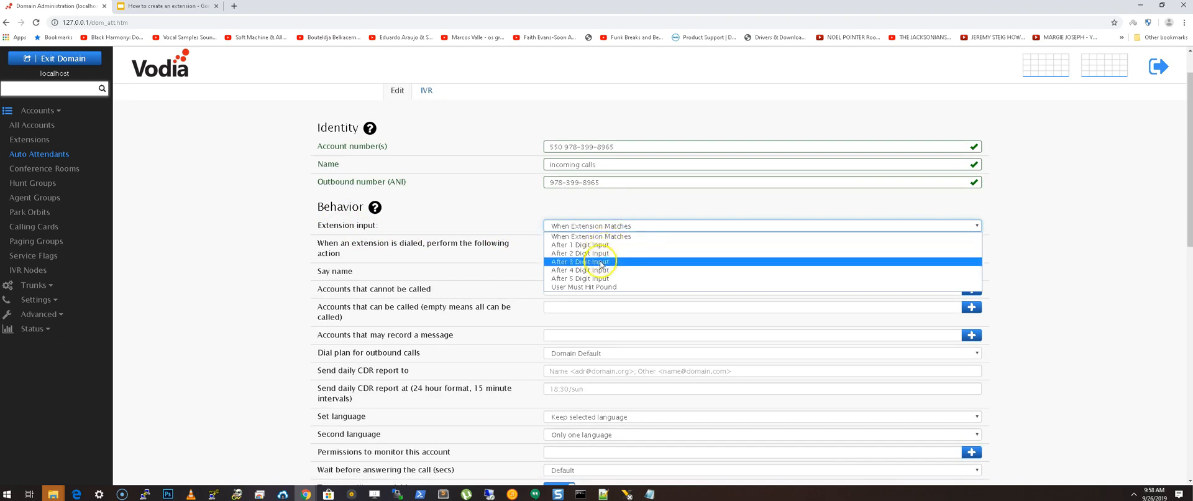
{"action": "left_click", "coordinate": [601, 264]}
{"action": "left_click", "coordinate": [627, 182]}
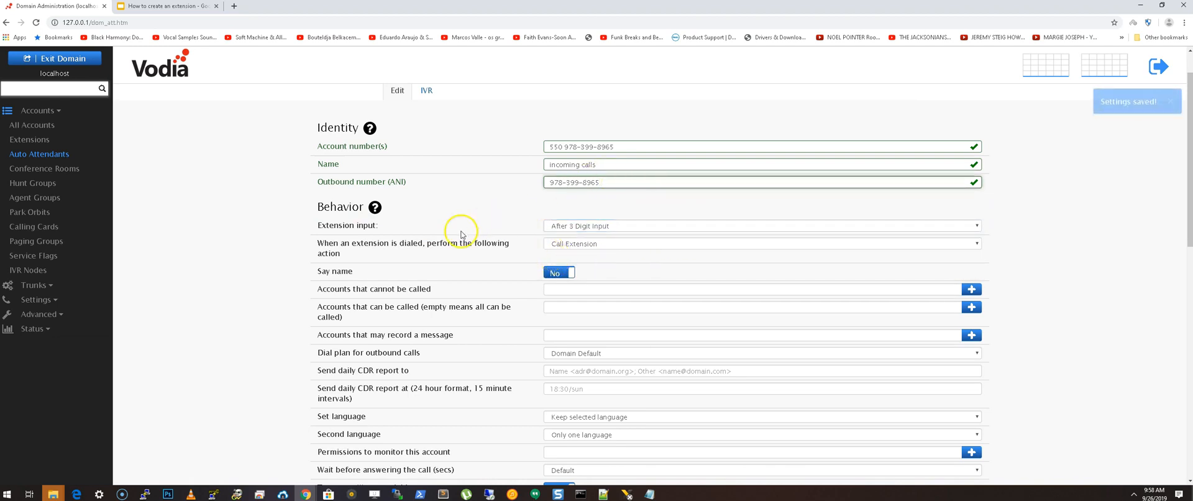
{"action": "scroll", "coordinate": [456, 230], "scroll_direction": "down", "scroll_amount": 1}
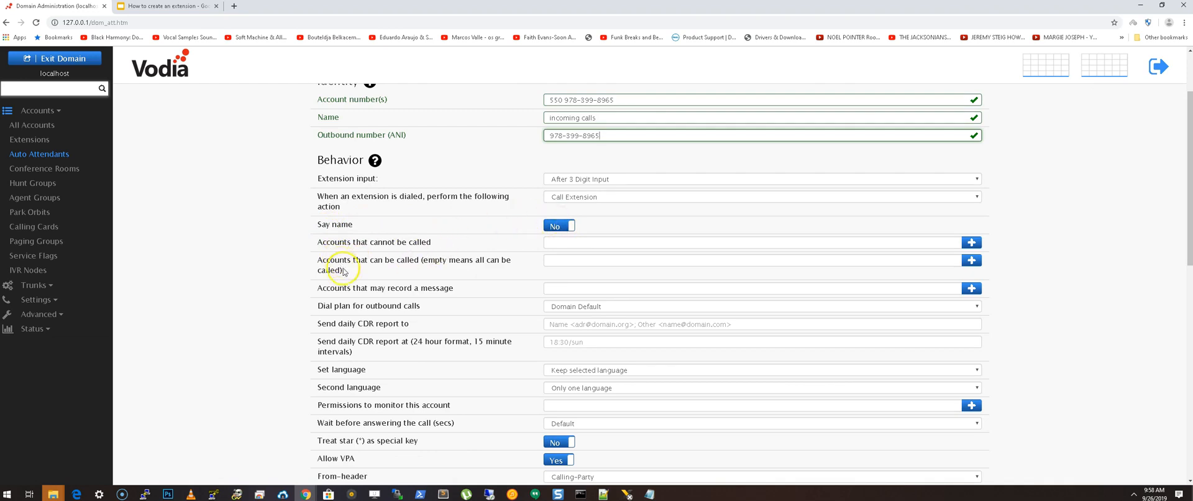
{"action": "left_click", "coordinate": [592, 246]}
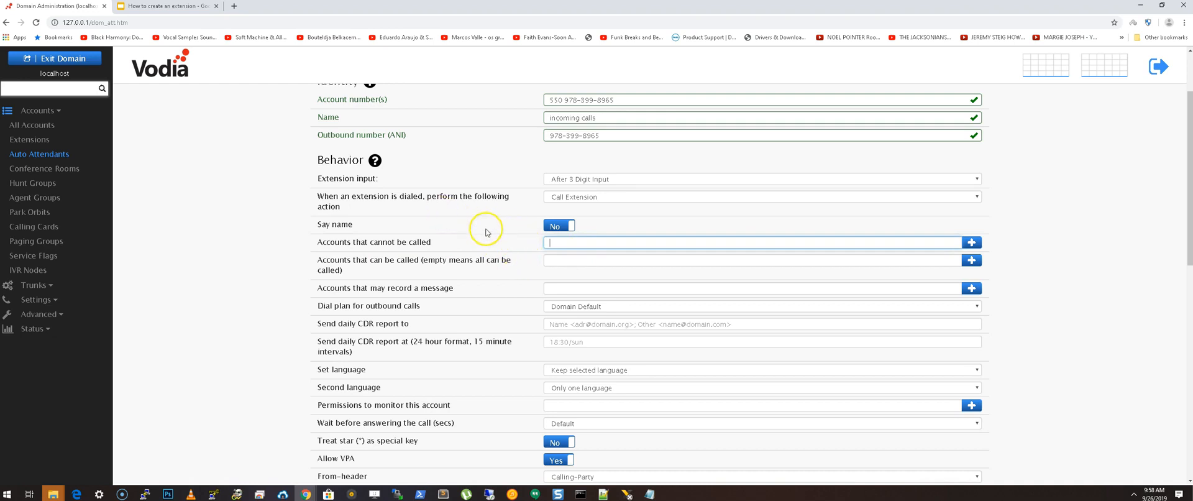
{"action": "left_click", "coordinate": [973, 244]}
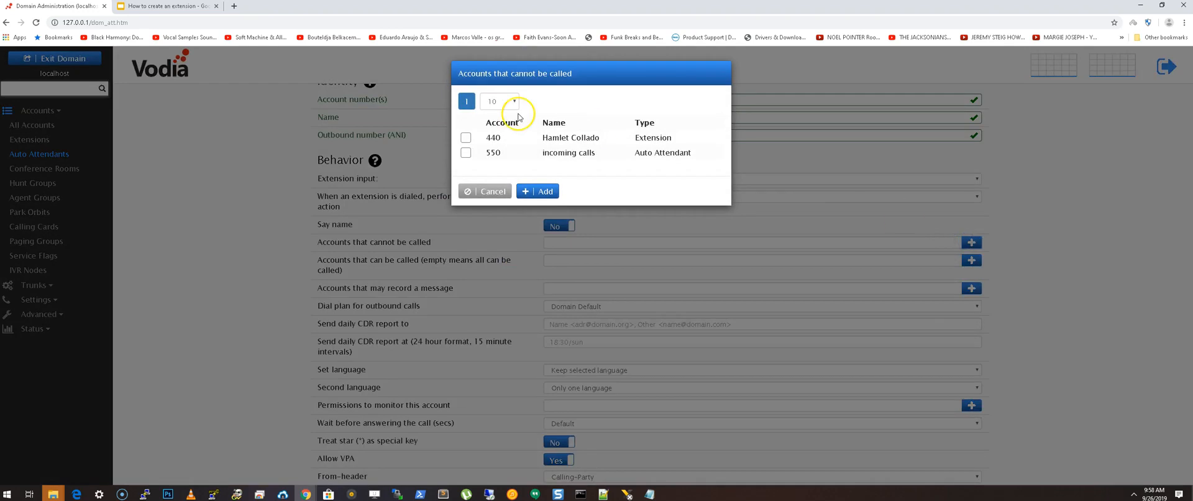
{"action": "left_click", "coordinate": [466, 138]}
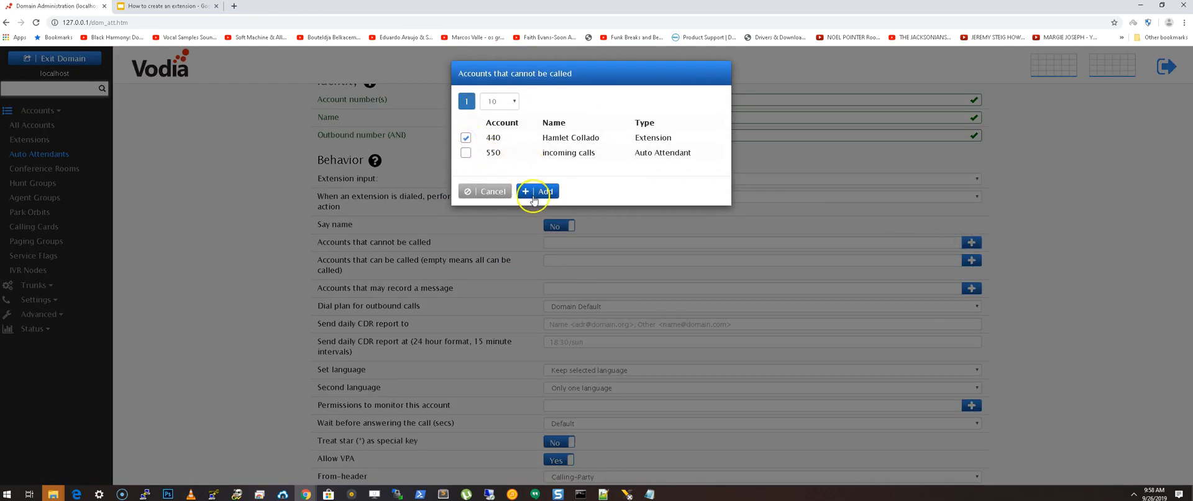
{"action": "left_click", "coordinate": [494, 192]}
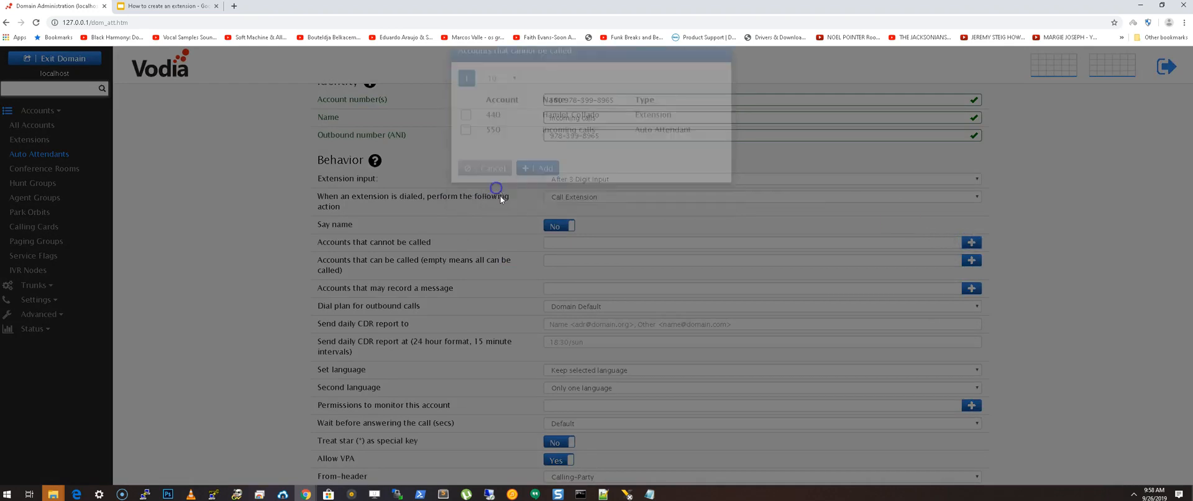
- Add extension 440 to the accounts that may record a message and save the auto attendant settings
{"action": "scroll", "coordinate": [501, 238], "scroll_direction": "down", "scroll_amount": 1}
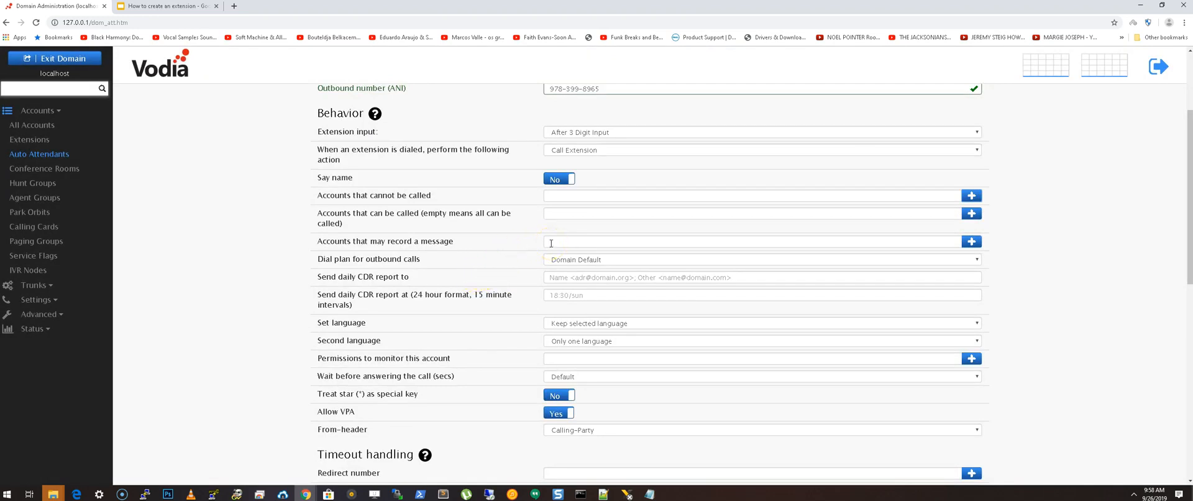
{"action": "left_click", "coordinate": [971, 241]}
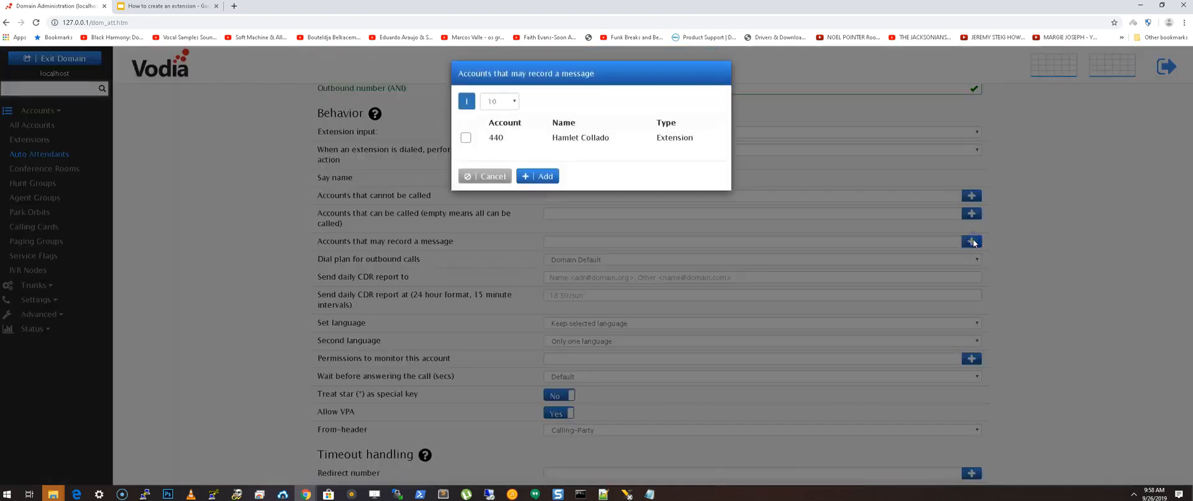
{"action": "left_click", "coordinate": [466, 137]}
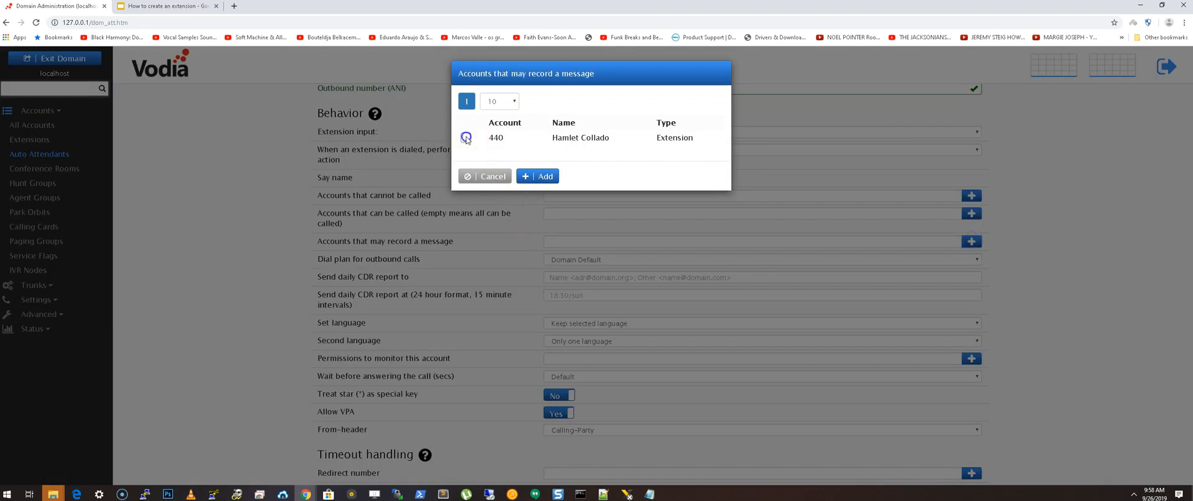
{"action": "left_click", "coordinate": [540, 177]}
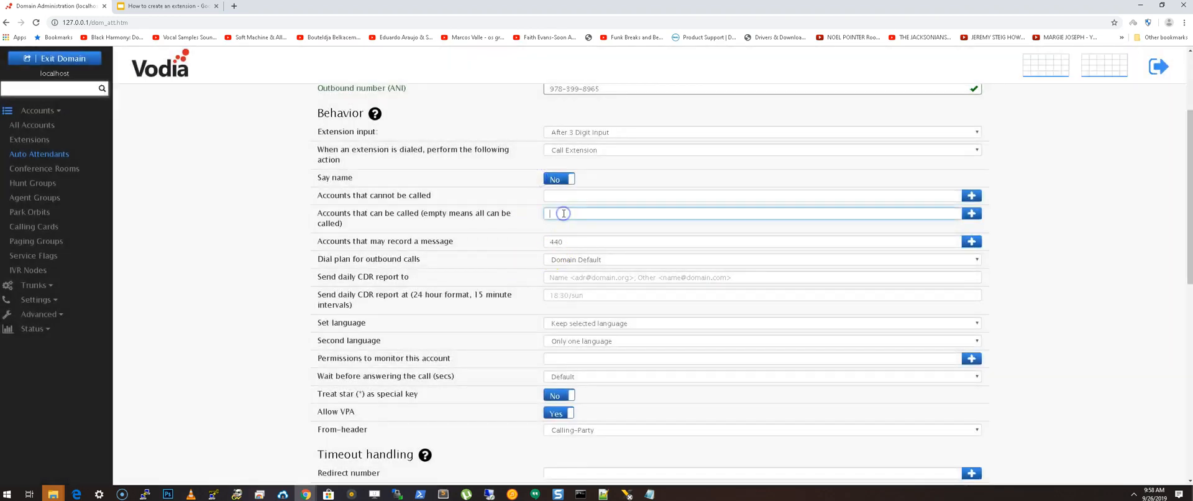
{"action": "key", "text": "Return"}
{"action": "scroll", "coordinate": [516, 248], "scroll_direction": "up", "scroll_amount": 3}
{"action": "left_click_drag", "start_coordinate": [563, 193], "coordinate": [529, 193]}
{"action": "scroll", "coordinate": [498, 261], "scroll_direction": "down", "scroll_amount": 2}
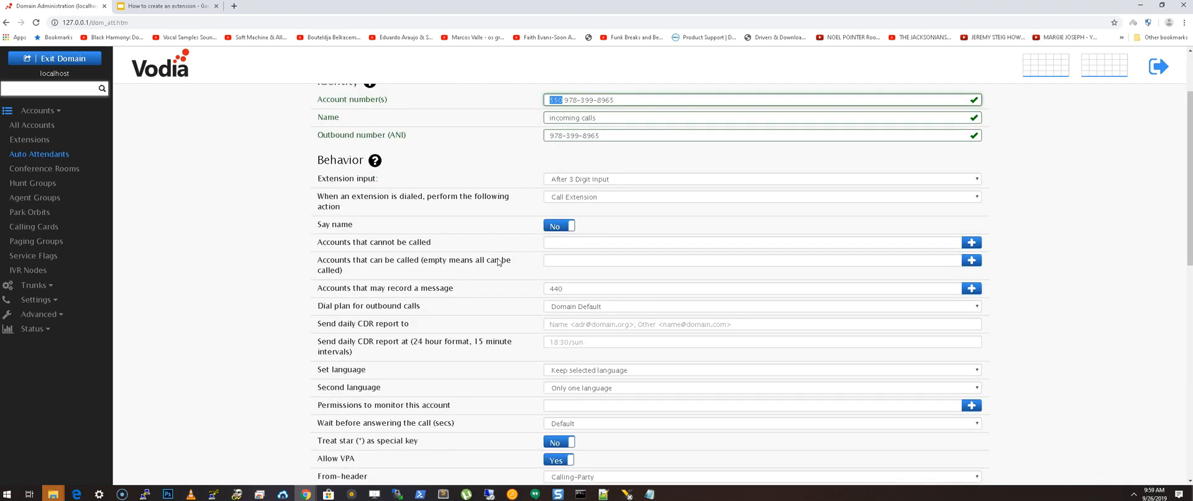
{"action": "scroll", "coordinate": [500, 261], "scroll_direction": "up", "scroll_amount": 1}
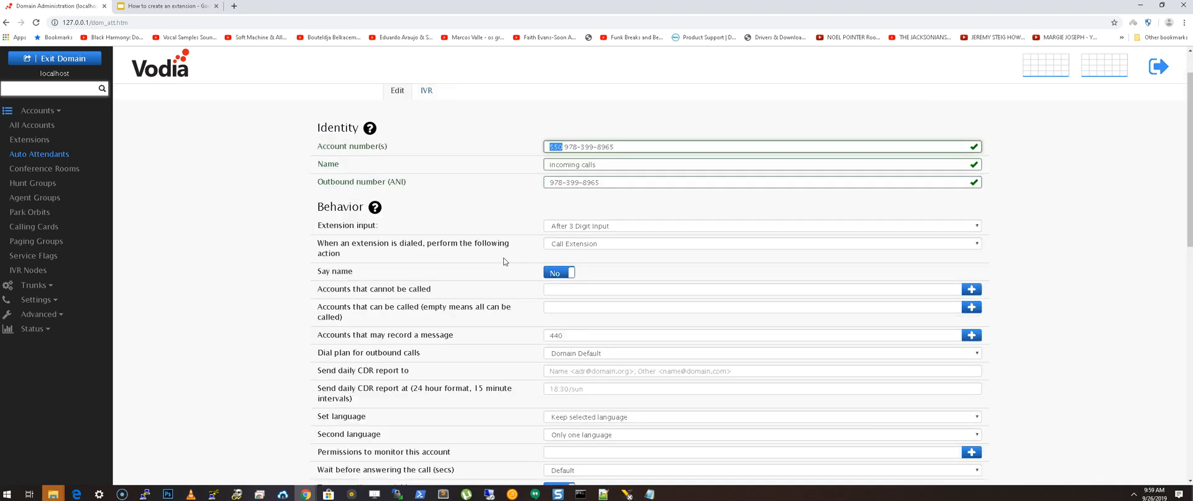
{"action": "scroll", "coordinate": [504, 261], "scroll_direction": "down", "scroll_amount": 1}
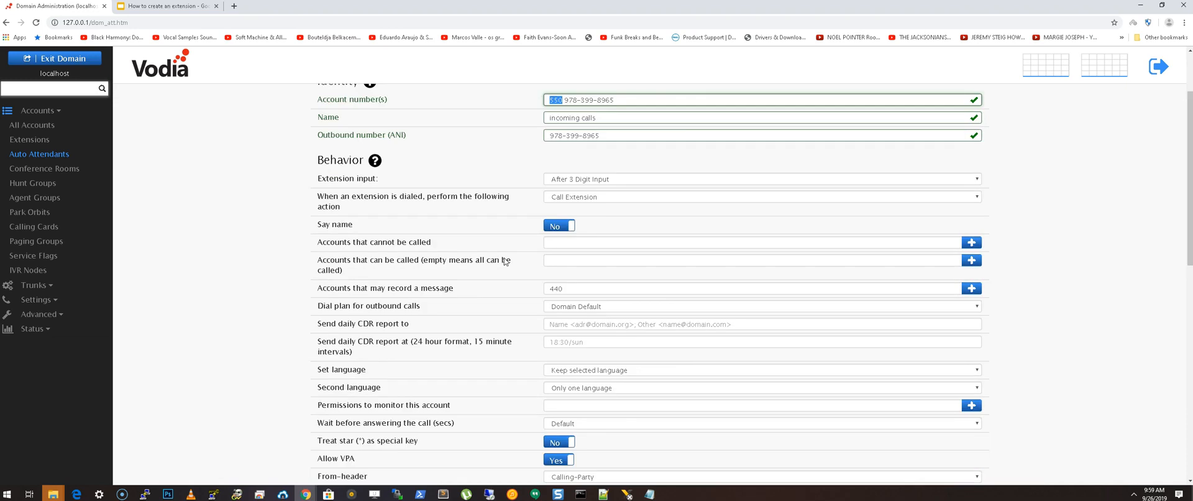
{"action": "scroll", "coordinate": [517, 245], "scroll_direction": "down", "scroll_amount": 2}
{"action": "left_click_drag", "start_coordinate": [564, 194], "coordinate": [514, 189]}
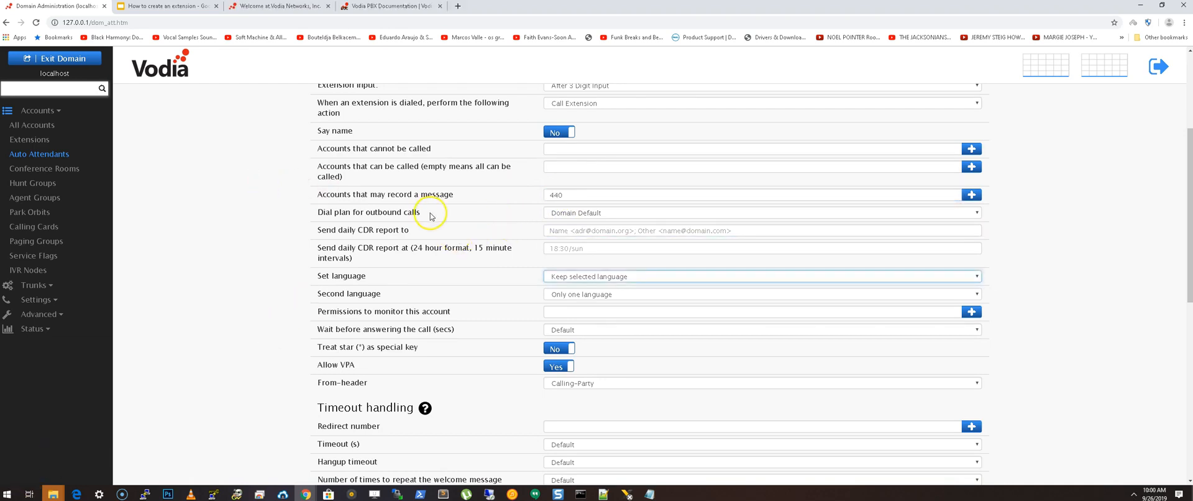
{"action": "left_click", "coordinate": [582, 276]}
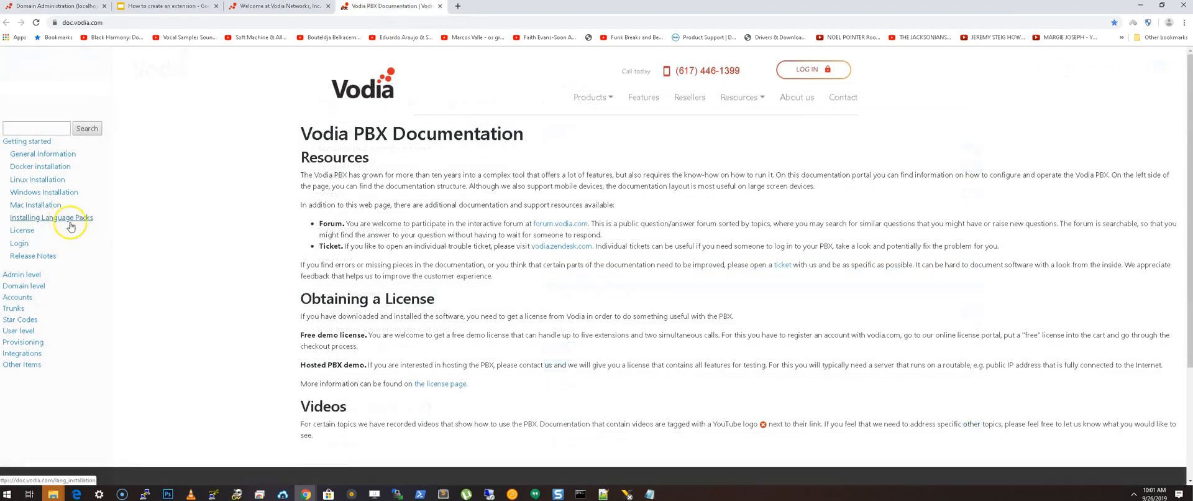
- Find the Installing Language Packs page in the Vodia documentation and copy the German audio pack link
{"action": "left_click", "coordinate": [70, 222]}
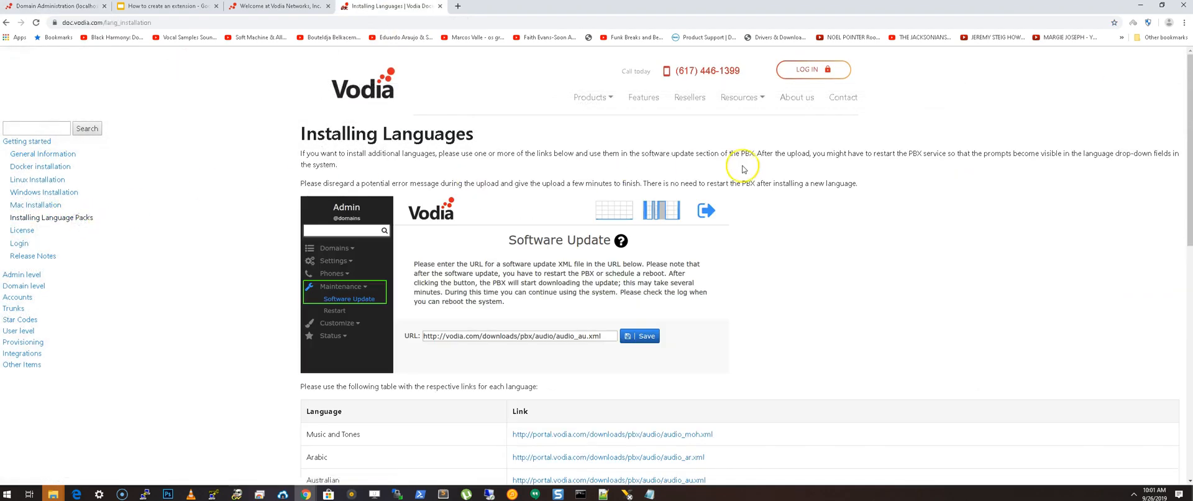
{"action": "scroll", "coordinate": [742, 169], "scroll_direction": "down", "scroll_amount": 3}
{"action": "scroll", "coordinate": [449, 225], "scroll_direction": "down", "scroll_amount": 2}
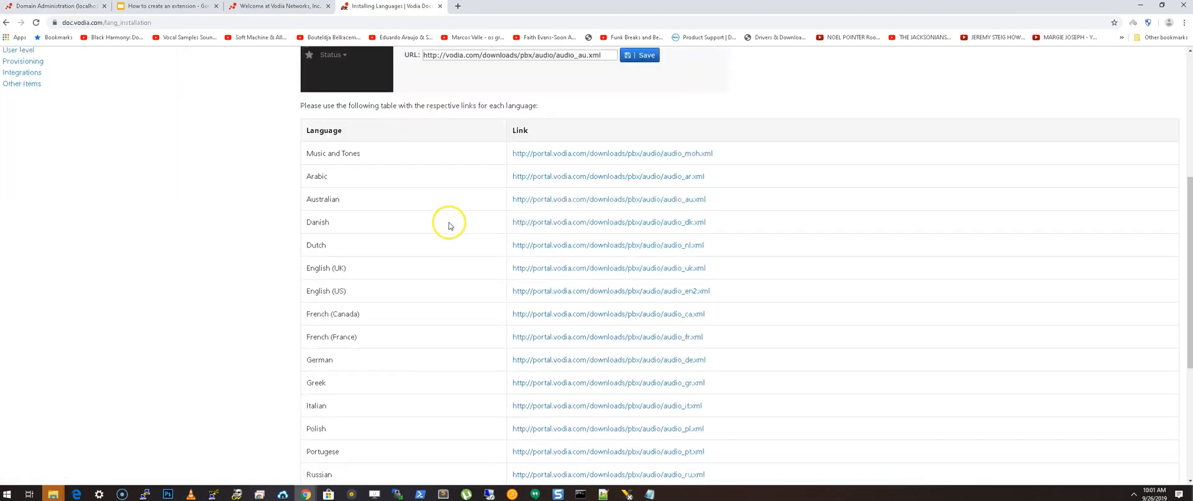
{"action": "scroll", "coordinate": [450, 225], "scroll_direction": "down", "scroll_amount": 1}
{"action": "left_click_drag", "start_coordinate": [708, 312], "coordinate": [499, 314]}
{"action": "key", "text": "ctrl+c"}
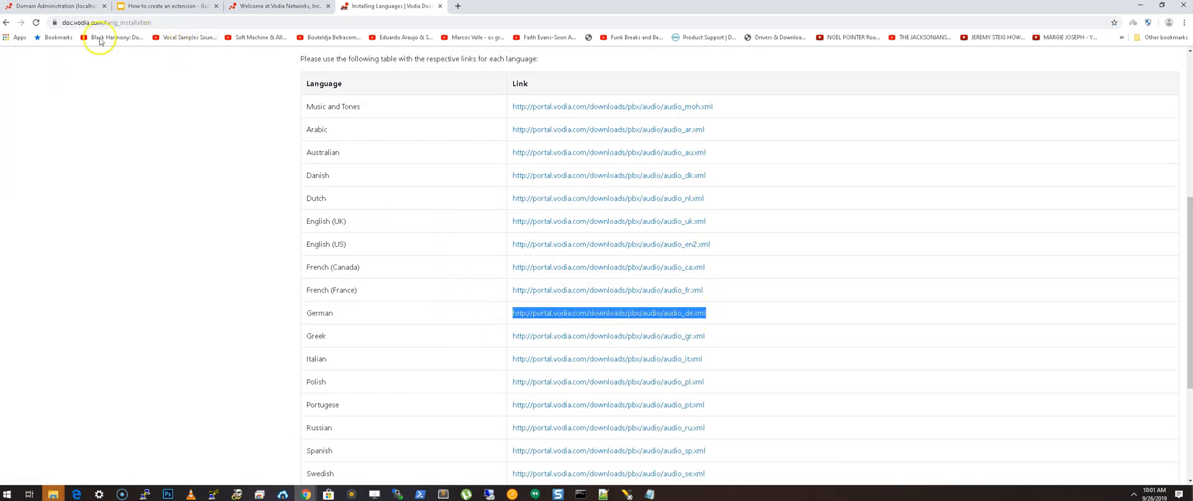
- Return to the Vodia PBX administration, exit the domain to system level and open the Software Update page
{"action": "left_click", "coordinate": [62, 8]}
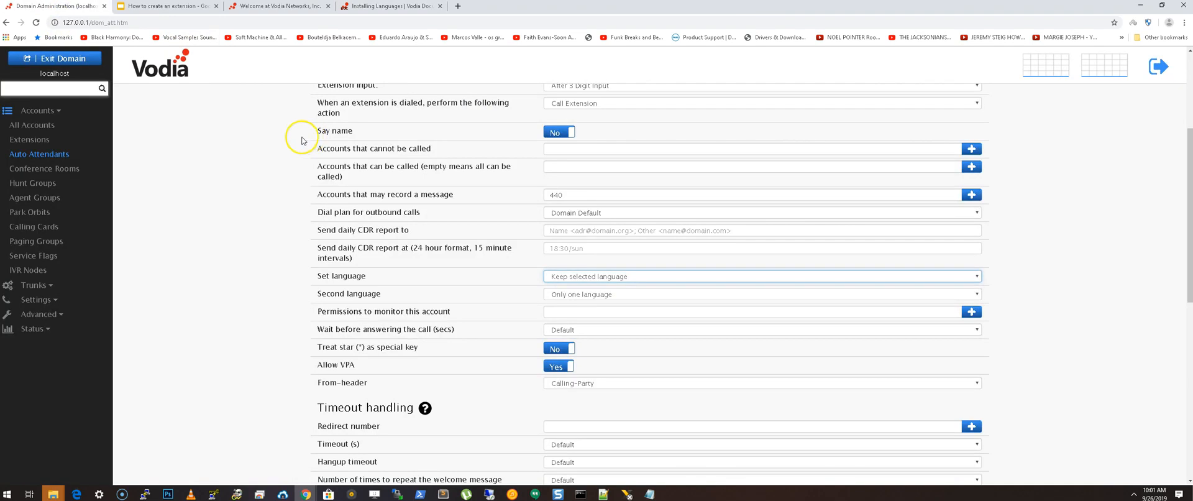
{"action": "left_click", "coordinate": [62, 59]}
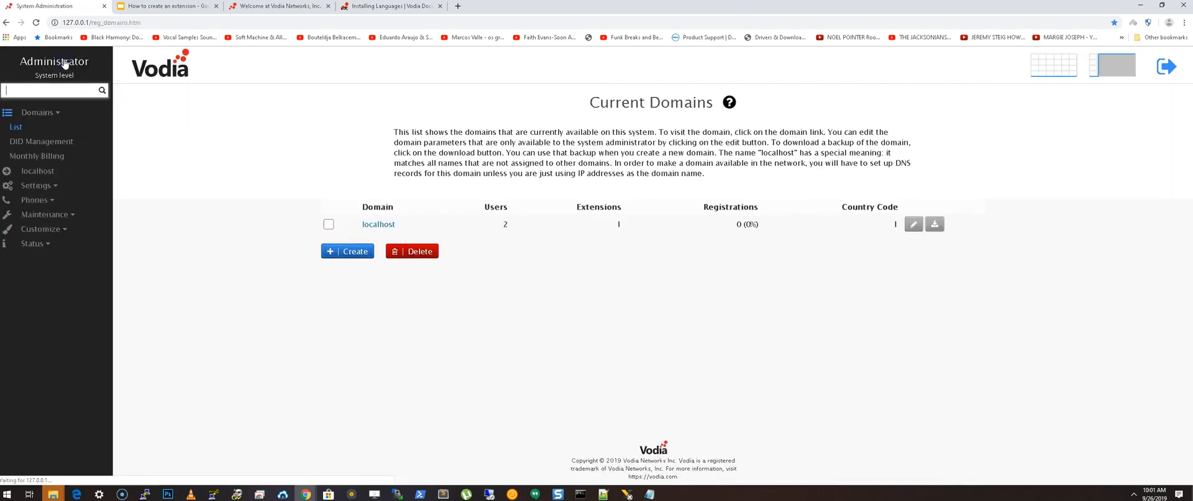
{"action": "left_click", "coordinate": [67, 214]}
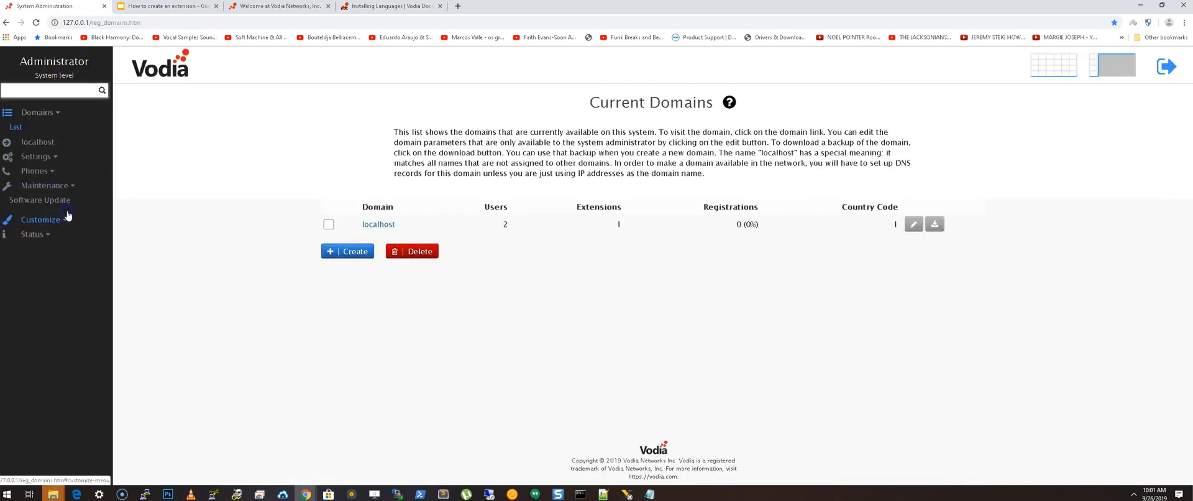
{"action": "left_click", "coordinate": [56, 191]}
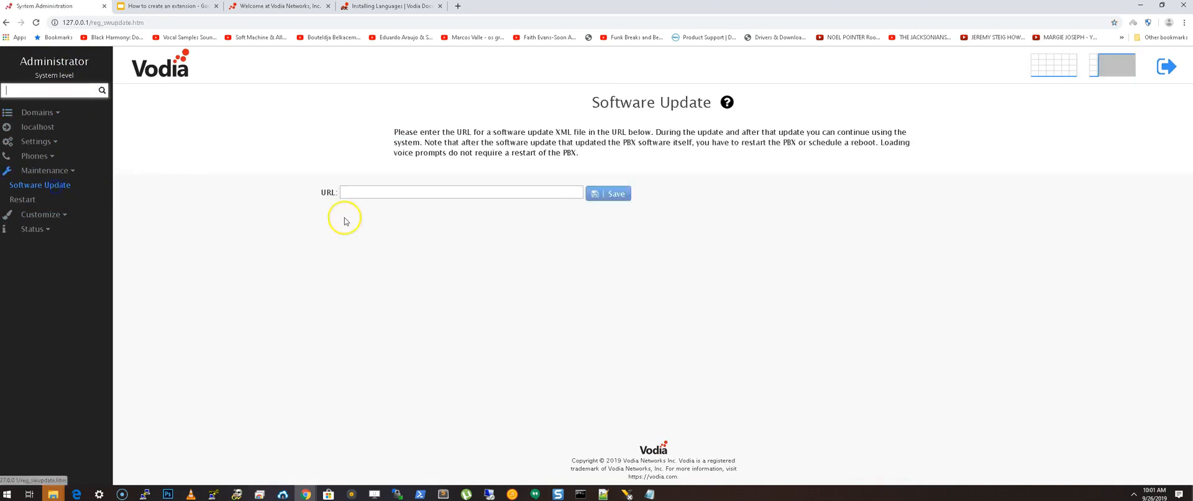
{"action": "left_click", "coordinate": [418, 189]}
{"action": "key", "text": "ctrl+v"}
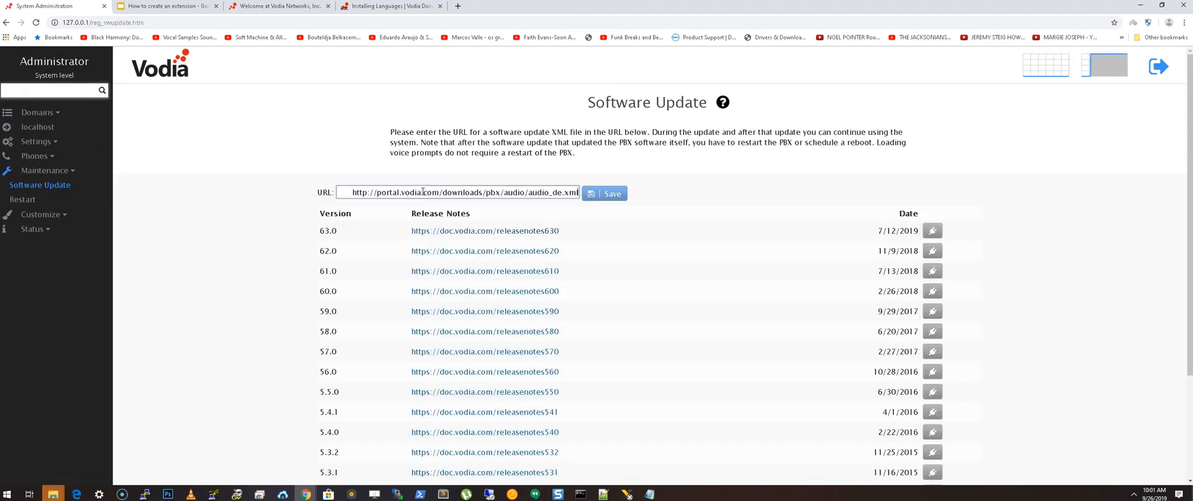
{"action": "left_click_drag", "start_coordinate": [351, 193], "coordinate": [253, 192]}
{"action": "key", "text": "BackSpace"}
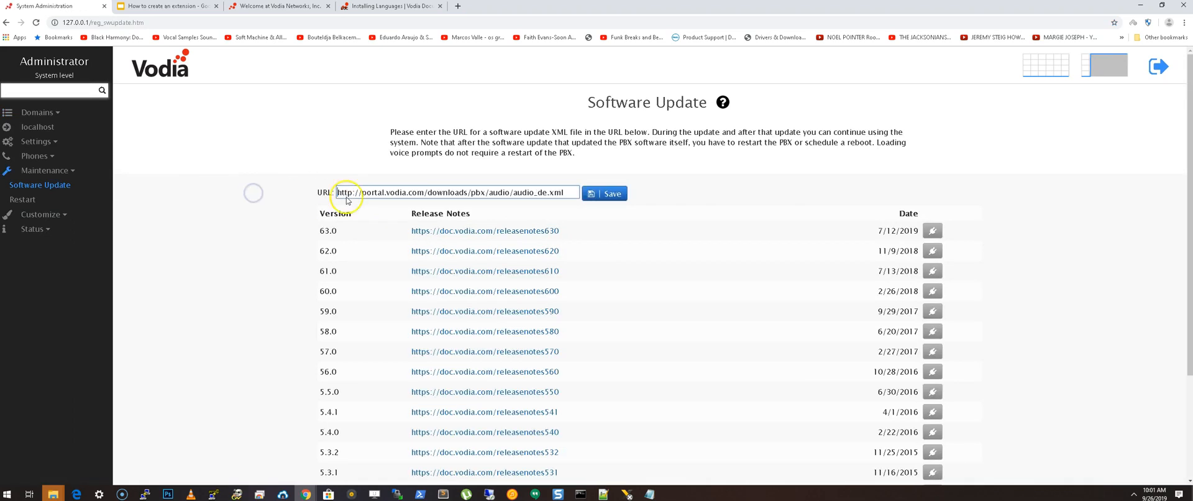
{"action": "left_click", "coordinate": [610, 193]}
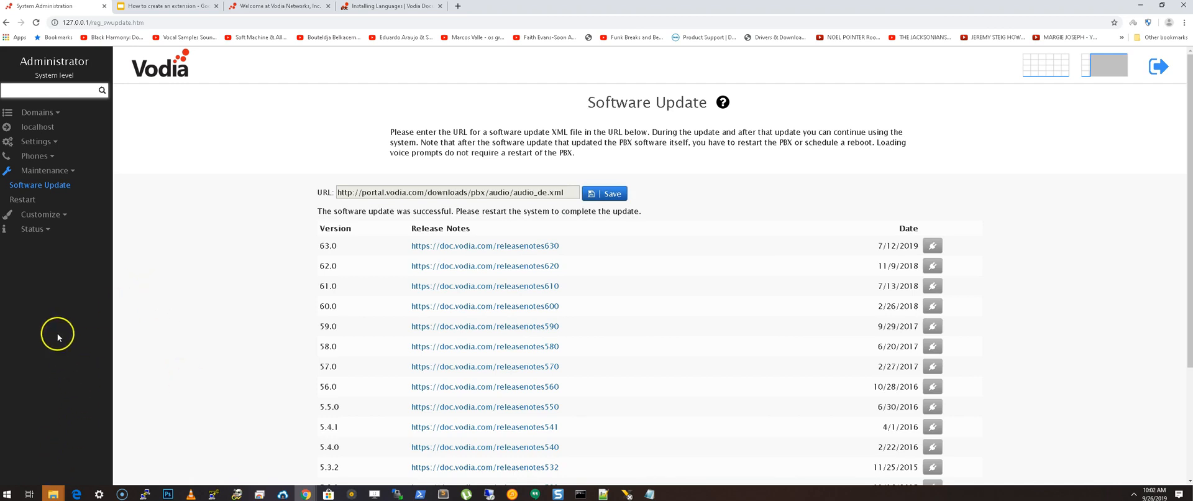
- Schedule a PBX restart with the event Reboot on next occasion and the action End the PBX process, and save it
{"action": "left_click", "coordinate": [27, 199]}
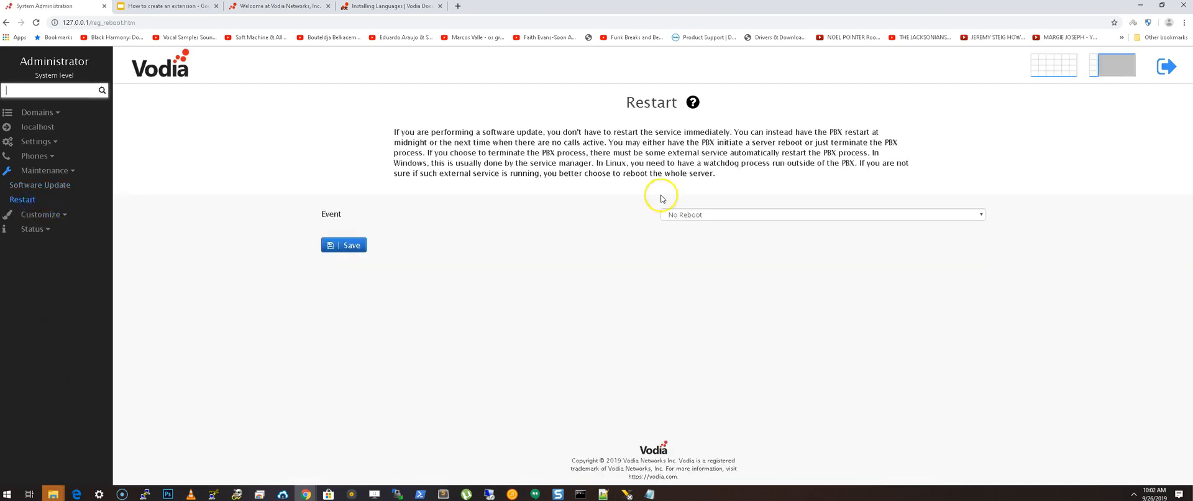
{"action": "left_click", "coordinate": [679, 215]}
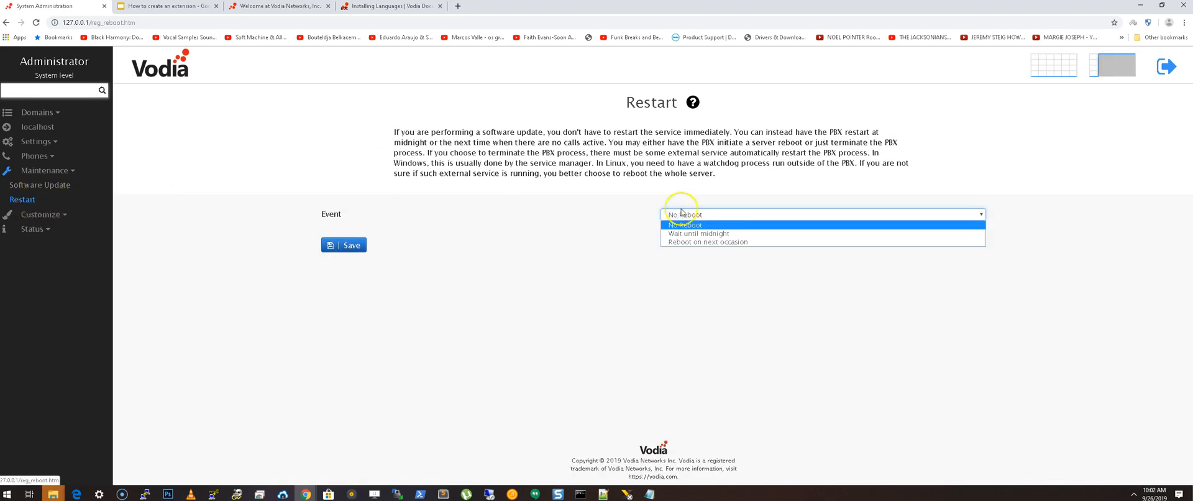
{"action": "left_click", "coordinate": [701, 243]}
{"action": "left_click", "coordinate": [692, 231]}
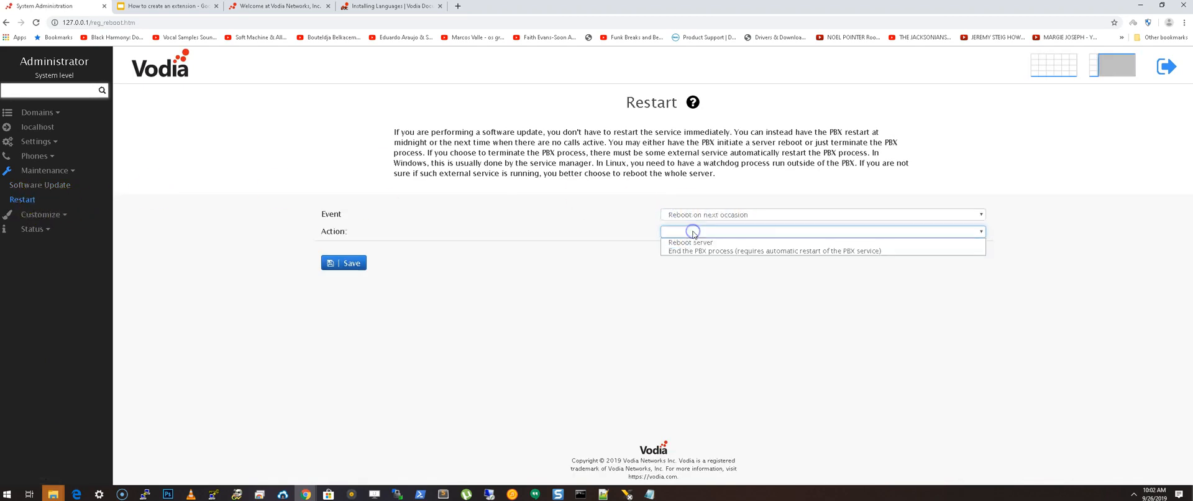
{"action": "left_click", "coordinate": [695, 252]}
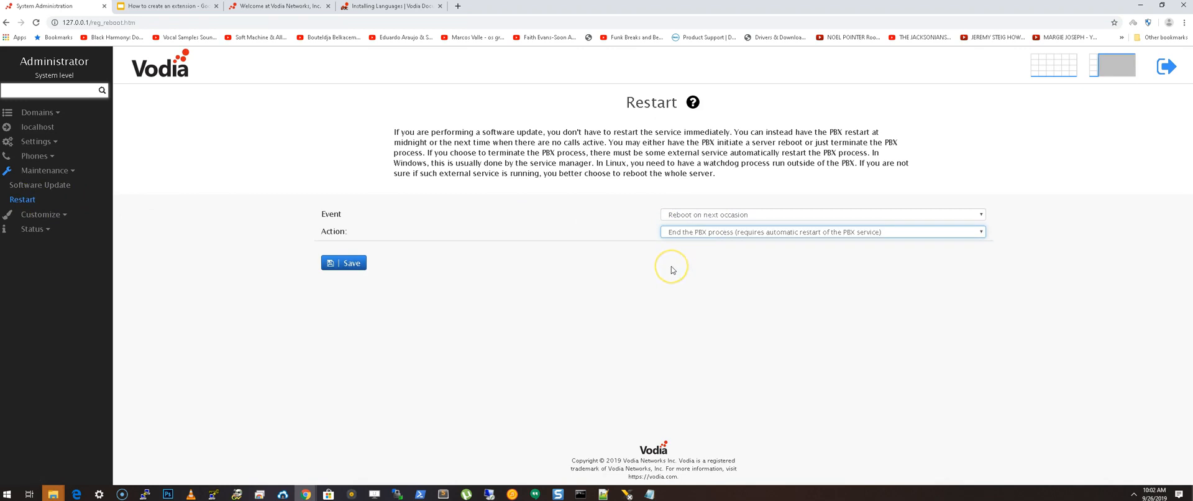
{"action": "left_click", "coordinate": [343, 262]}
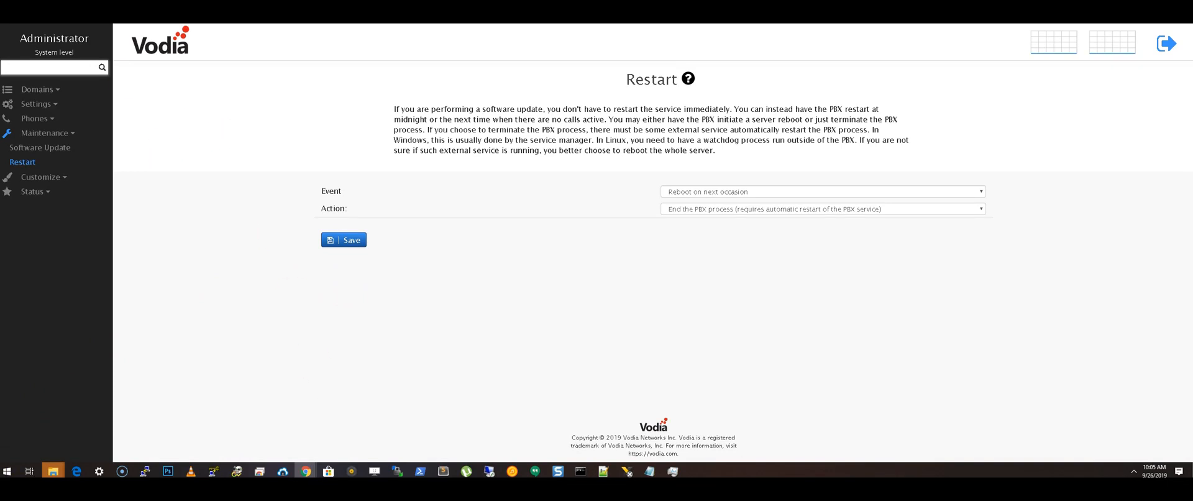
- Reload the administration page, log out and log back in with the administrator account
{"action": "key", "text": "F5"}
{"action": "left_click", "coordinate": [1167, 47]}
{"action": "left_click", "coordinate": [1025, 141]}
{"action": "type", "text": "admi"}
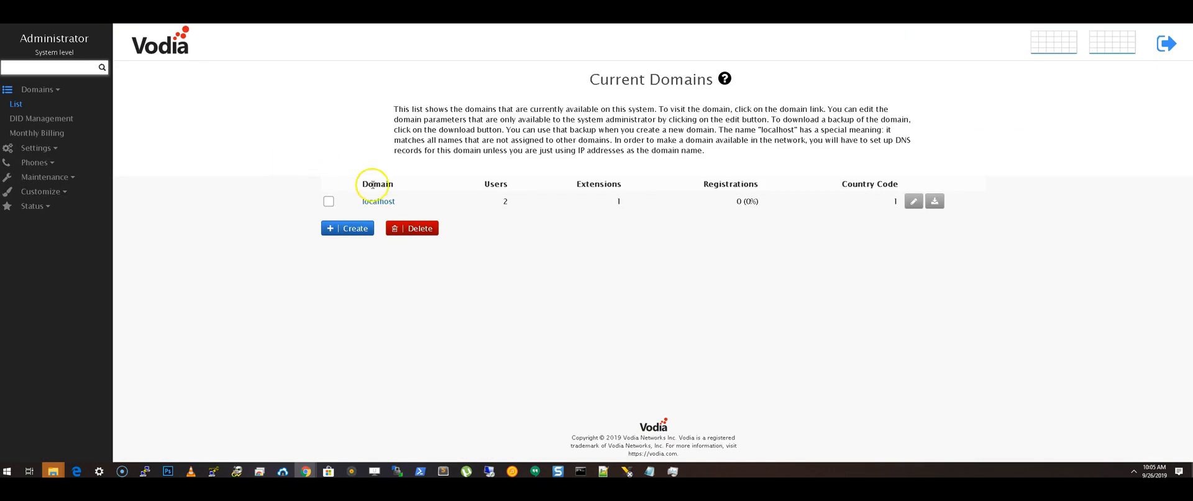
- Open the incoming calls auto attendant in the localhost domain and set its language to German
{"action": "left_click", "coordinate": [382, 201]}
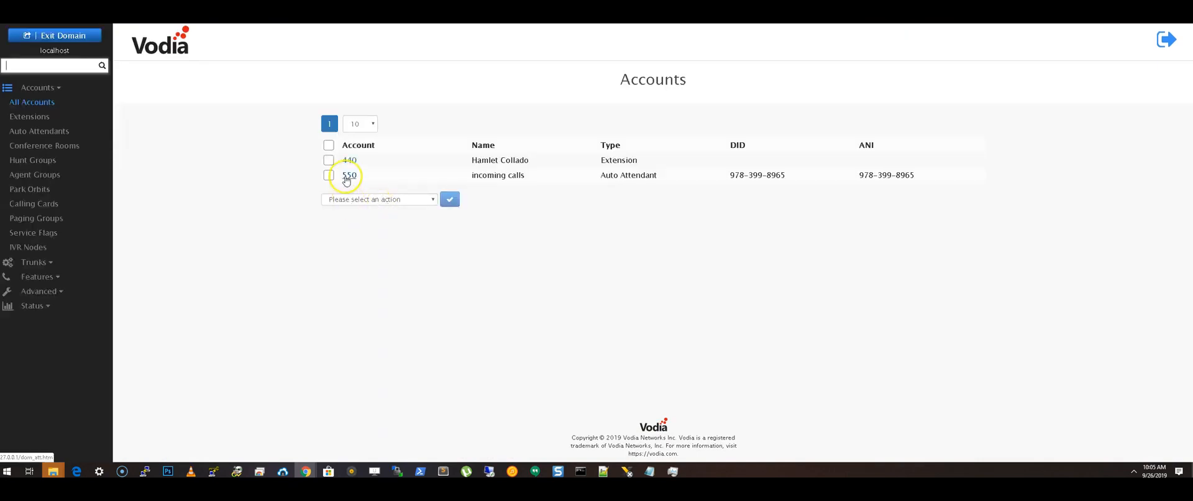
{"action": "left_click", "coordinate": [22, 131]}
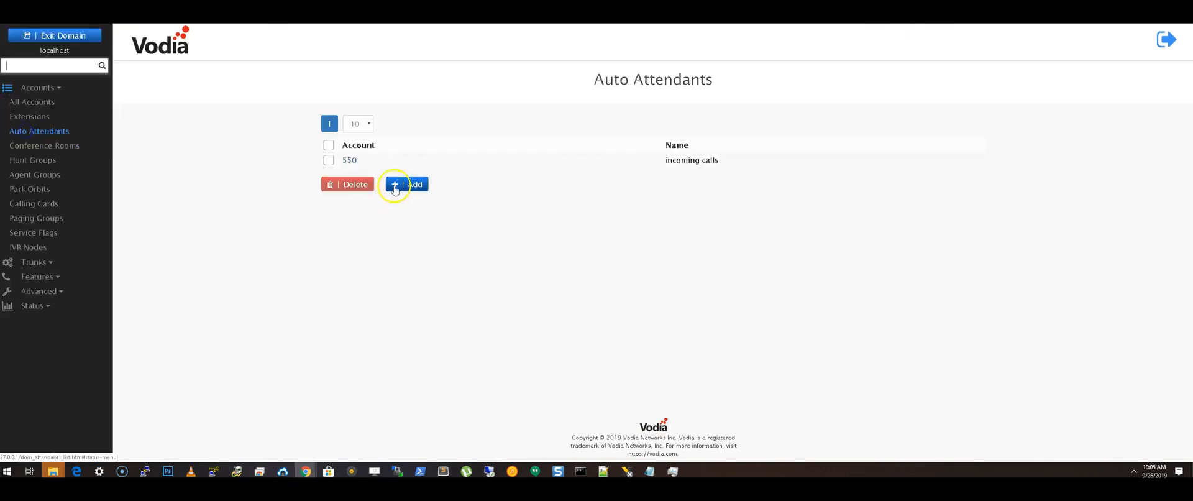
{"action": "left_click", "coordinate": [349, 160]}
{"action": "scroll", "coordinate": [460, 178], "scroll_direction": "down", "scroll_amount": 3}
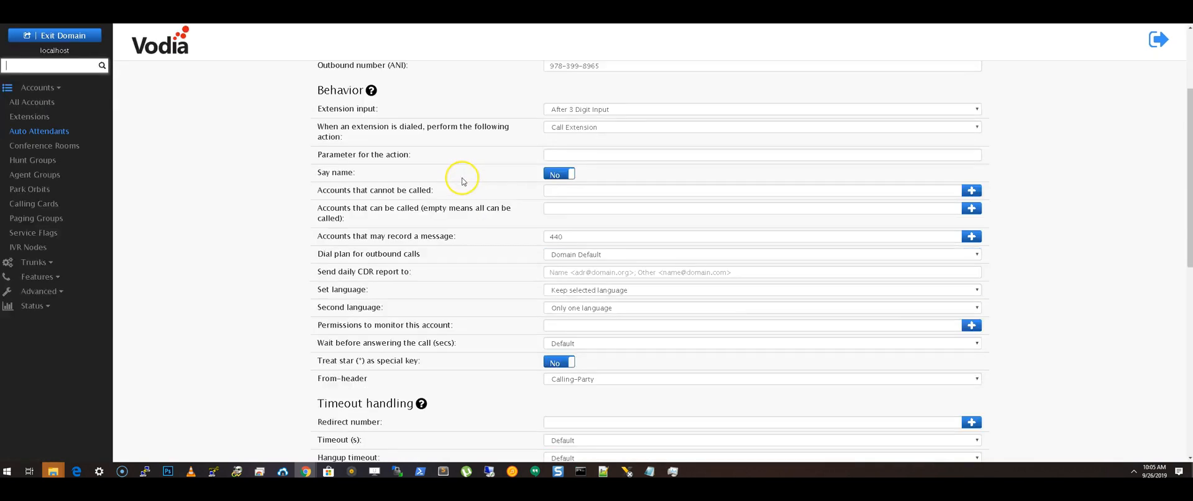
{"action": "left_click", "coordinate": [596, 290]}
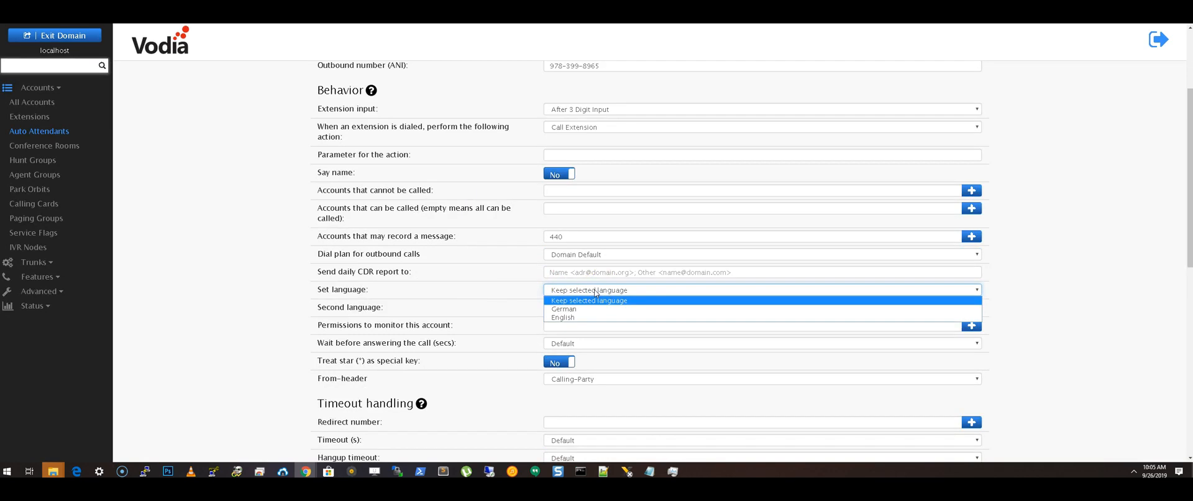
{"action": "left_click", "coordinate": [559, 308]}
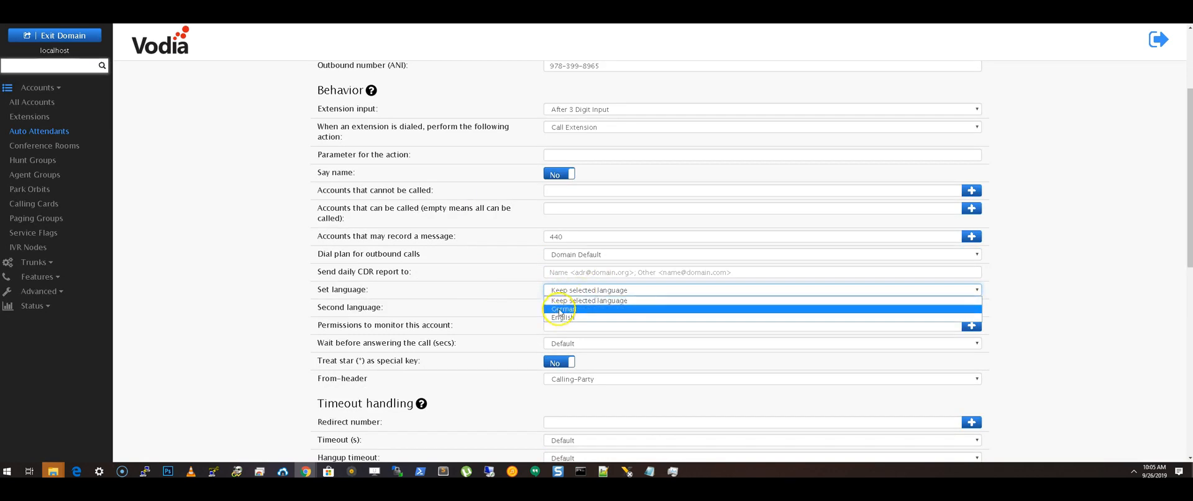
{"action": "left_click", "coordinate": [556, 325]}
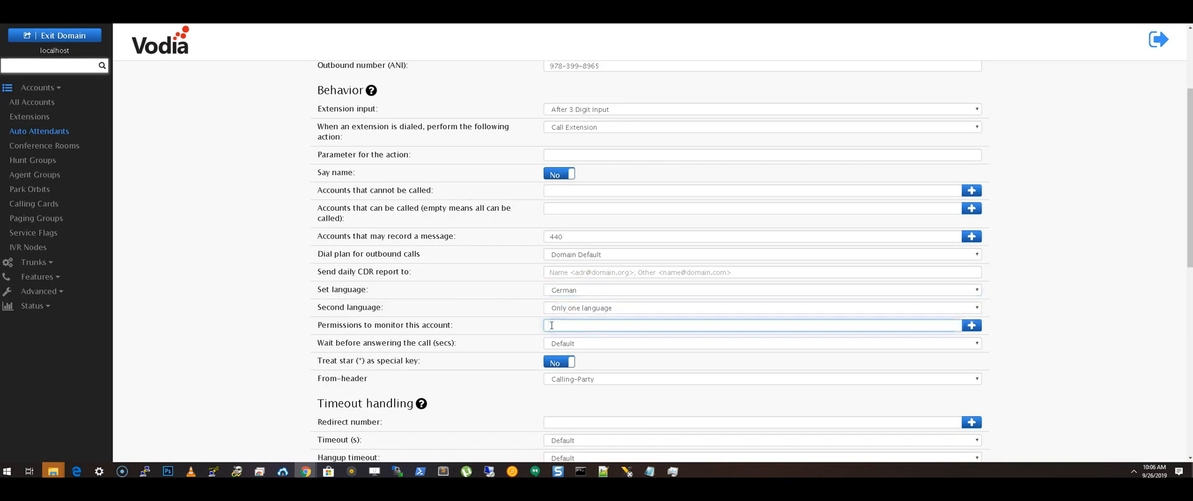
- Choose extension 440 as the redirect number for the auto attendant's timeout handling
{"action": "scroll", "coordinate": [546, 312], "scroll_direction": "down", "scroll_amount": 2}
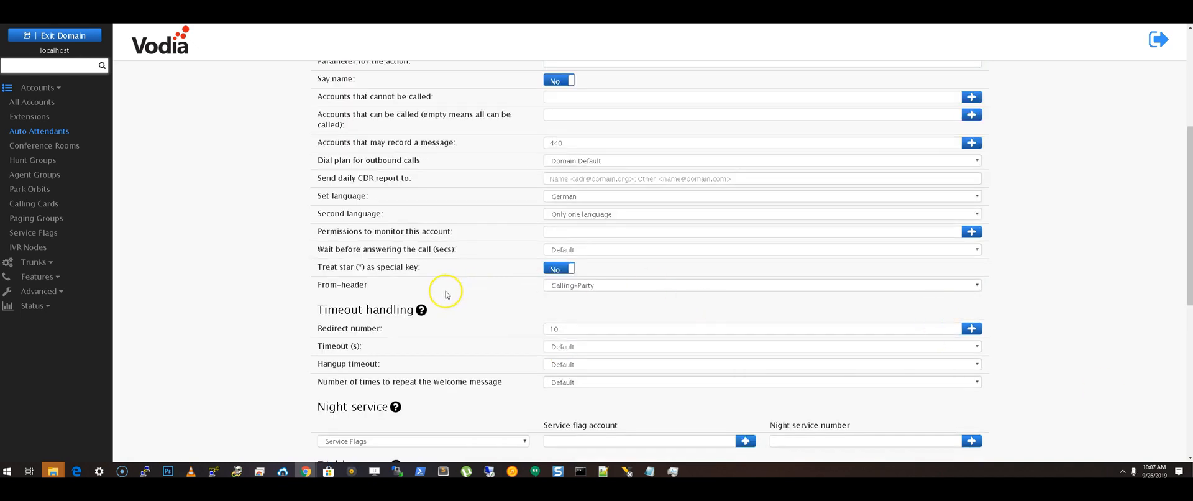
{"action": "scroll", "coordinate": [446, 295], "scroll_direction": "down", "scroll_amount": 2}
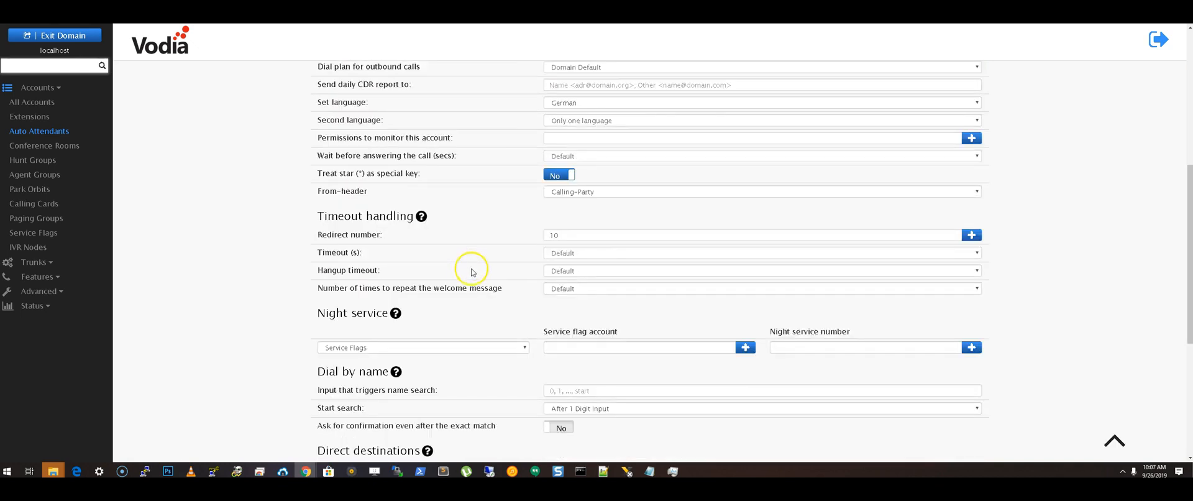
{"action": "scroll", "coordinate": [470, 268], "scroll_direction": "down", "scroll_amount": 1}
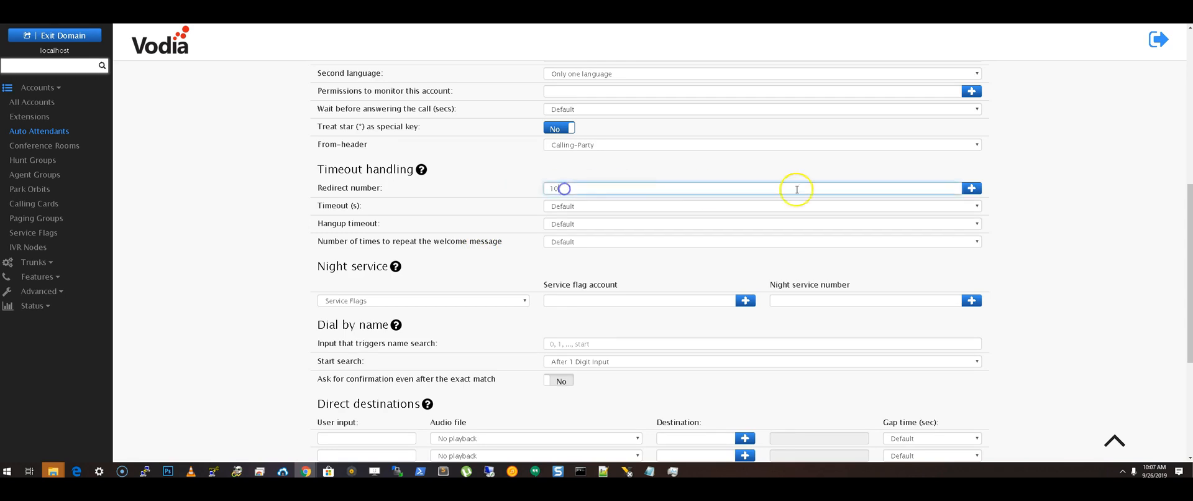
{"action": "left_click", "coordinate": [975, 189]}
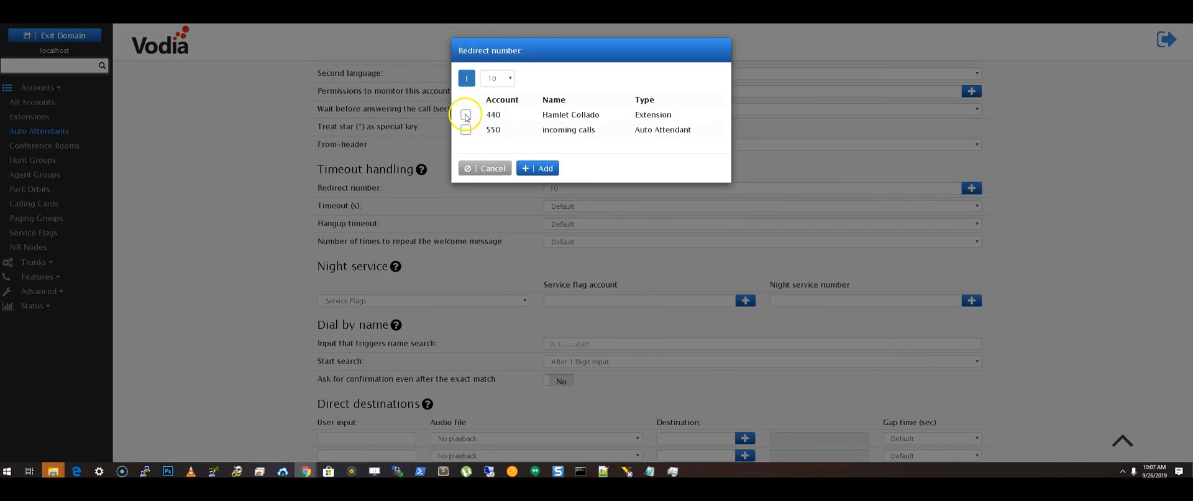
{"action": "left_click", "coordinate": [467, 115]}
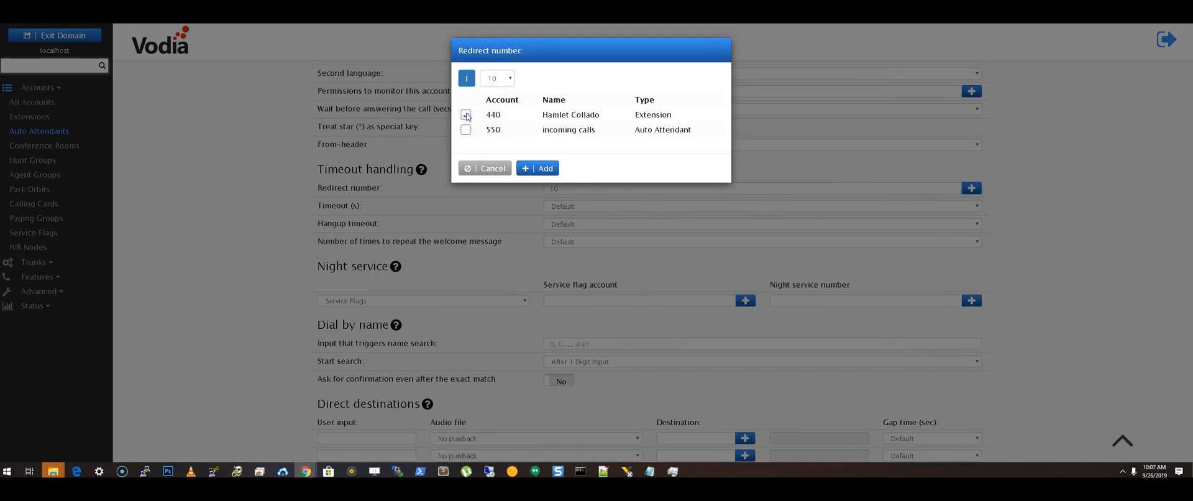
{"action": "left_click", "coordinate": [551, 169]}
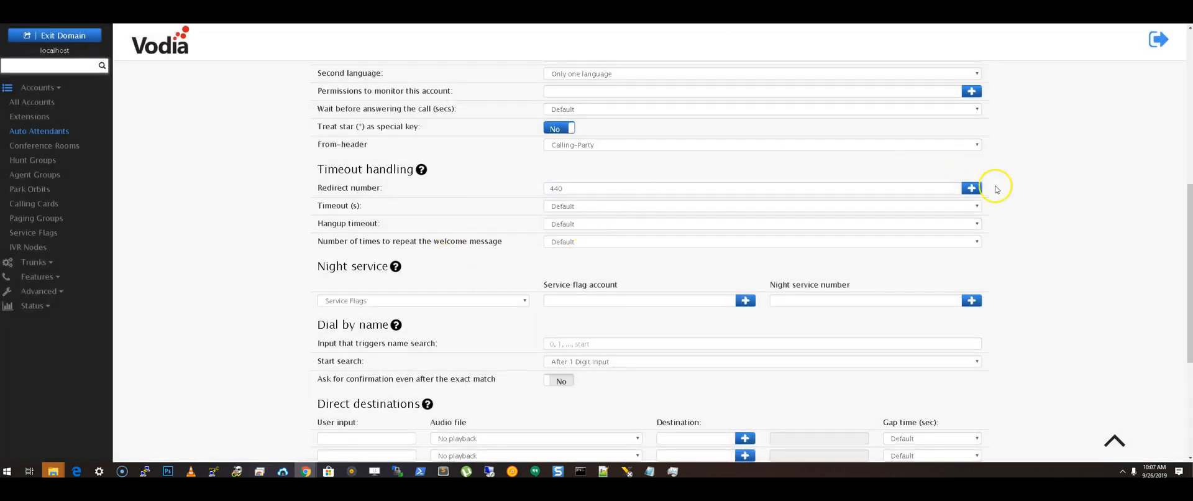
- Set the auto attendant's timeout to 20 seconds and save the settings
{"action": "left_click", "coordinate": [573, 206]}
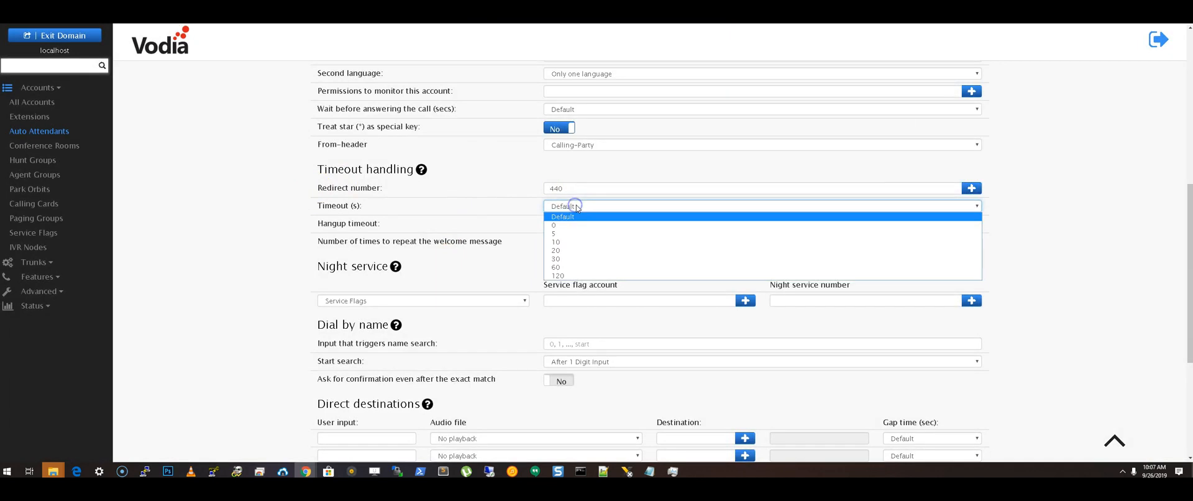
{"action": "left_click", "coordinate": [564, 249]}
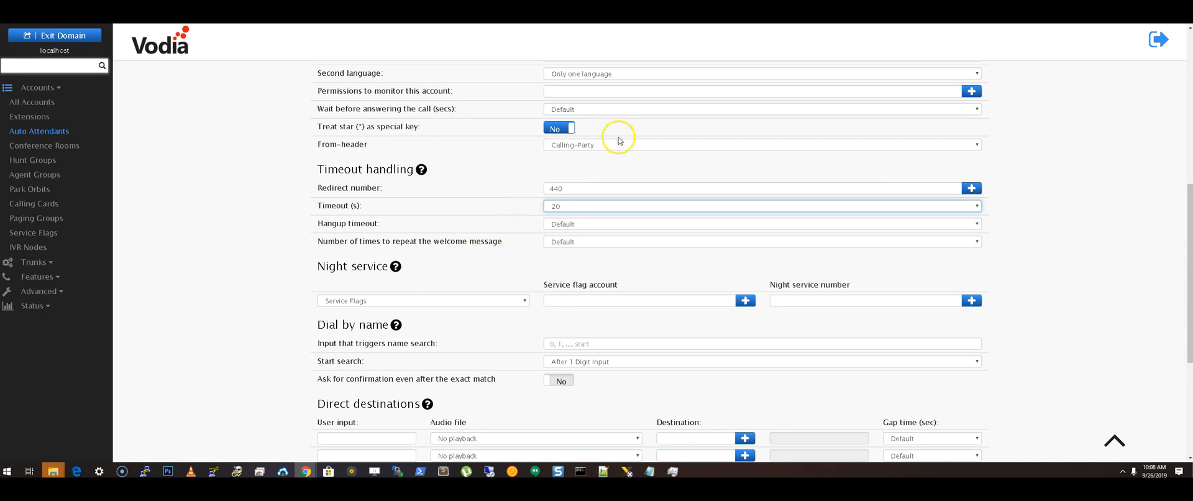
{"action": "left_click", "coordinate": [589, 91]}
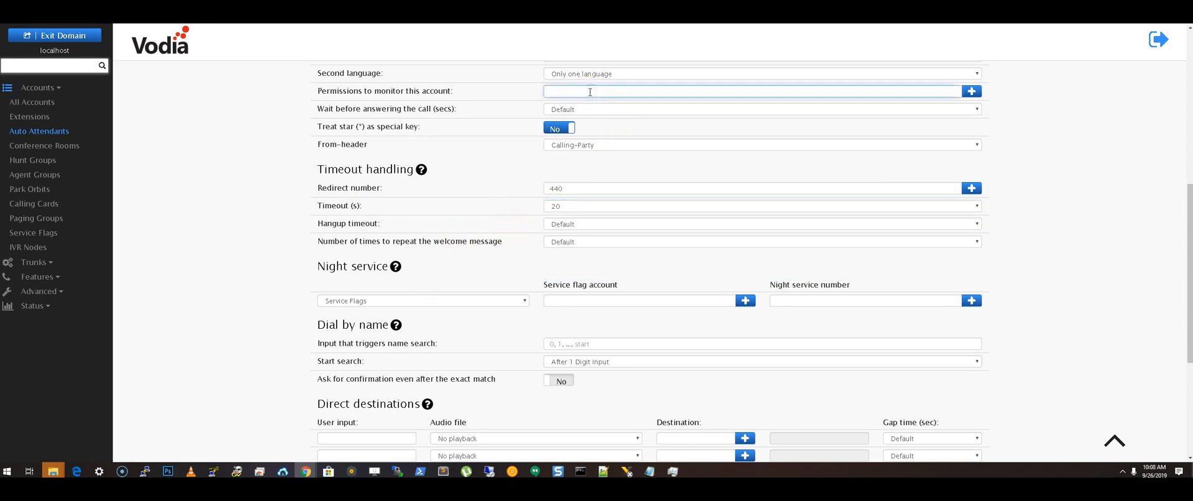
{"action": "double_click", "coordinate": [575, 189]}
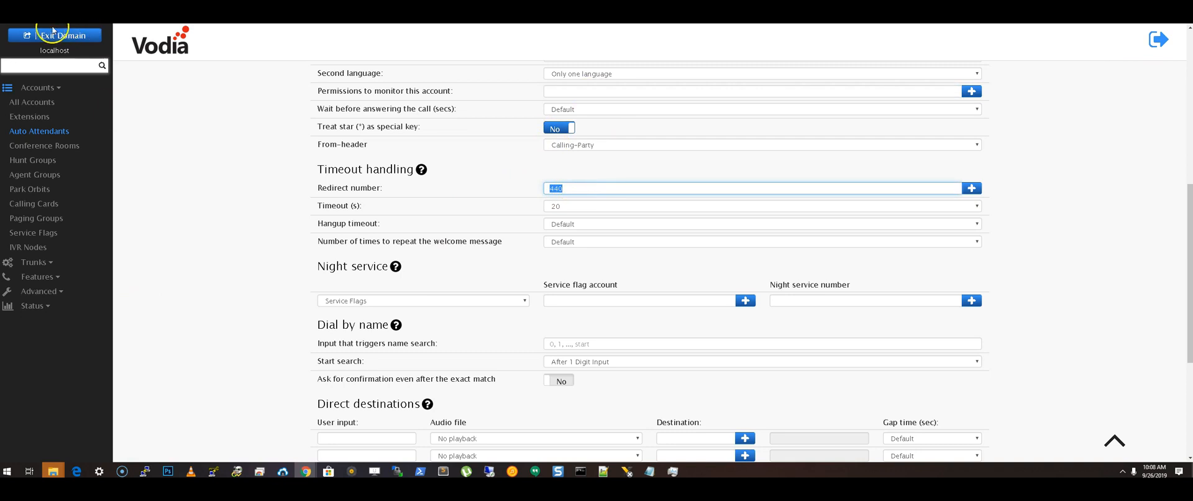
{"action": "left_click", "coordinate": [174, 125]}
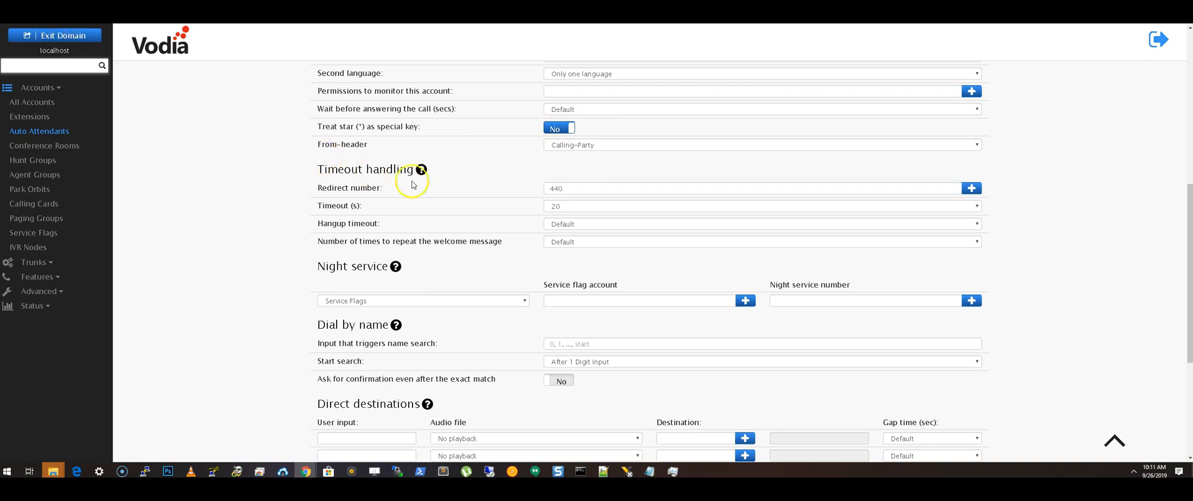
{"action": "scroll", "coordinate": [536, 254], "scroll_direction": "down", "scroll_amount": 1}
{"action": "left_click", "coordinate": [526, 254]}
{"action": "left_click", "coordinate": [525, 254]}
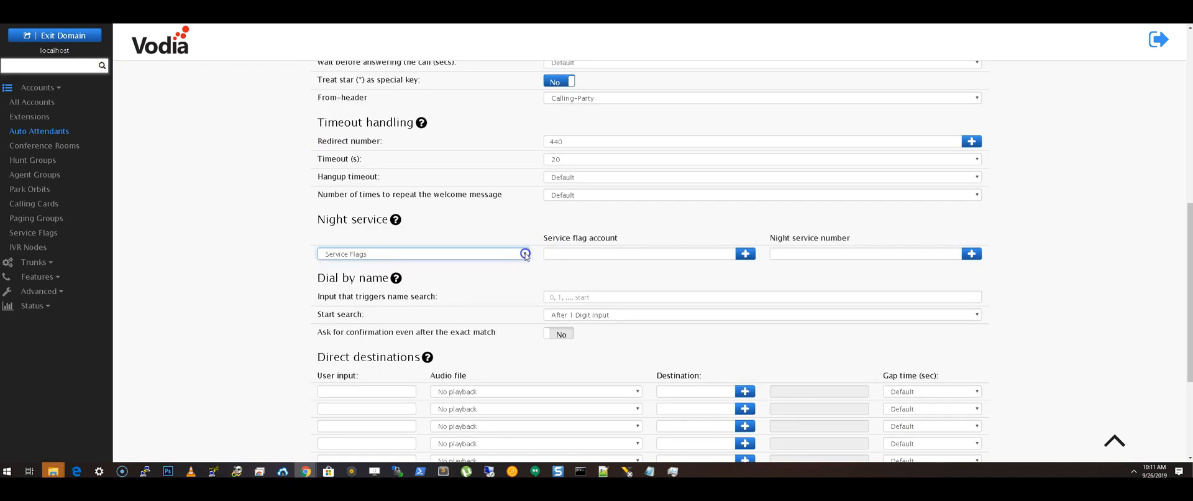
{"action": "left_click", "coordinate": [745, 253]}
{"action": "left_click", "coordinate": [494, 129]}
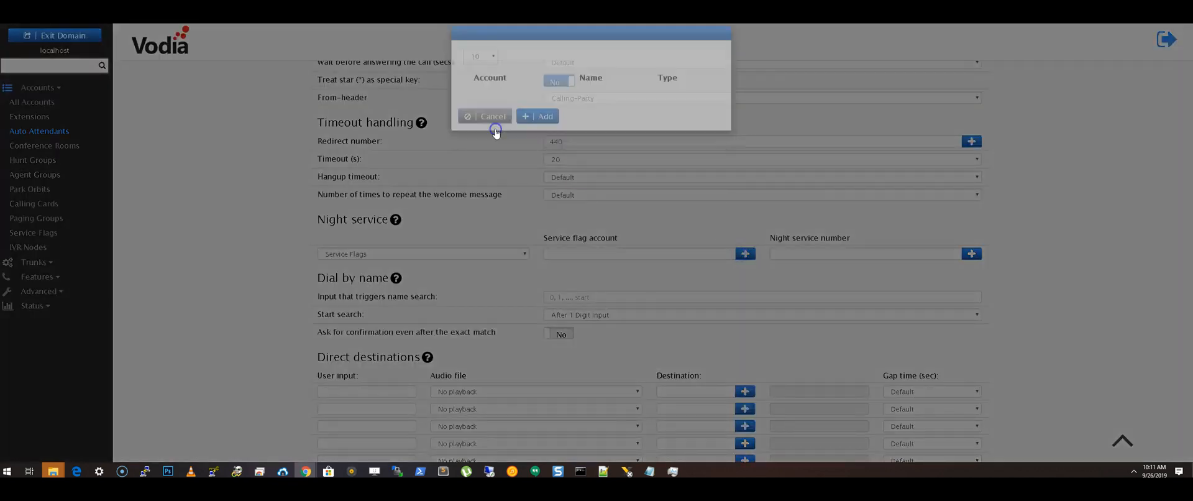
- Create a service flag with account number 551 and the display name hours
{"action": "left_click", "coordinate": [45, 233]}
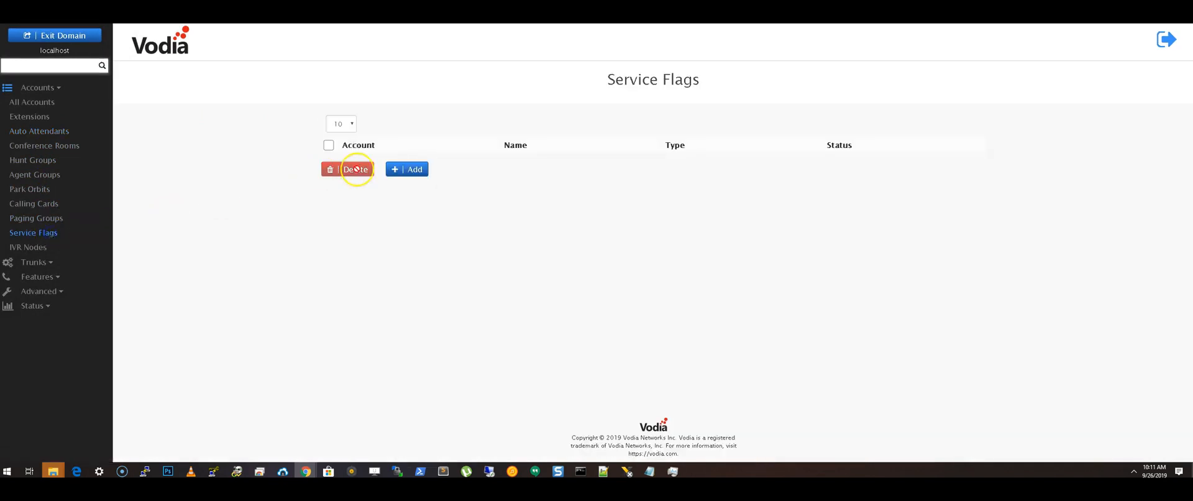
{"action": "left_click", "coordinate": [405, 169]}
{"action": "left_click", "coordinate": [625, 85]}
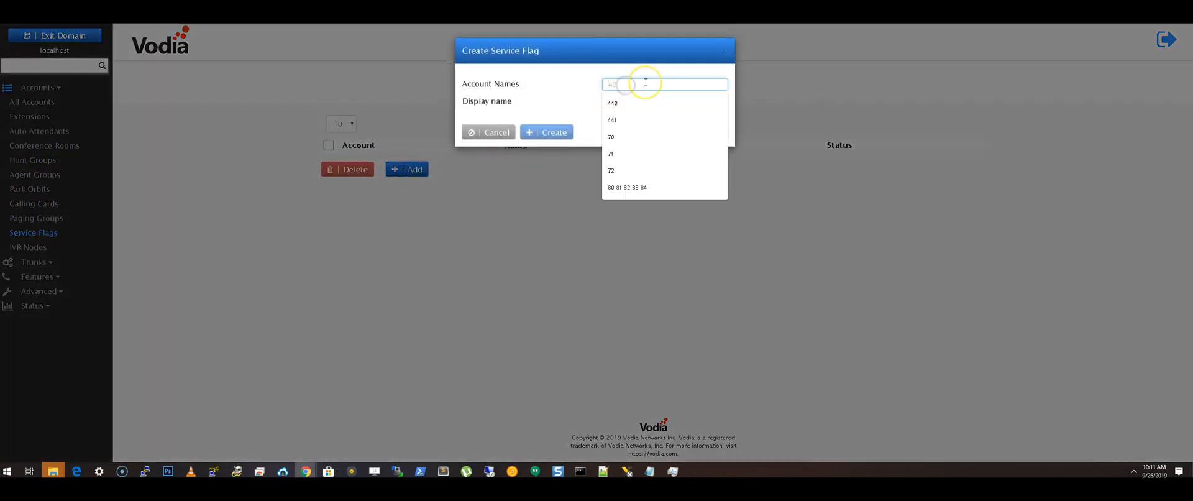
{"action": "type", "text": "551"}
{"action": "left_click", "coordinate": [635, 102]}
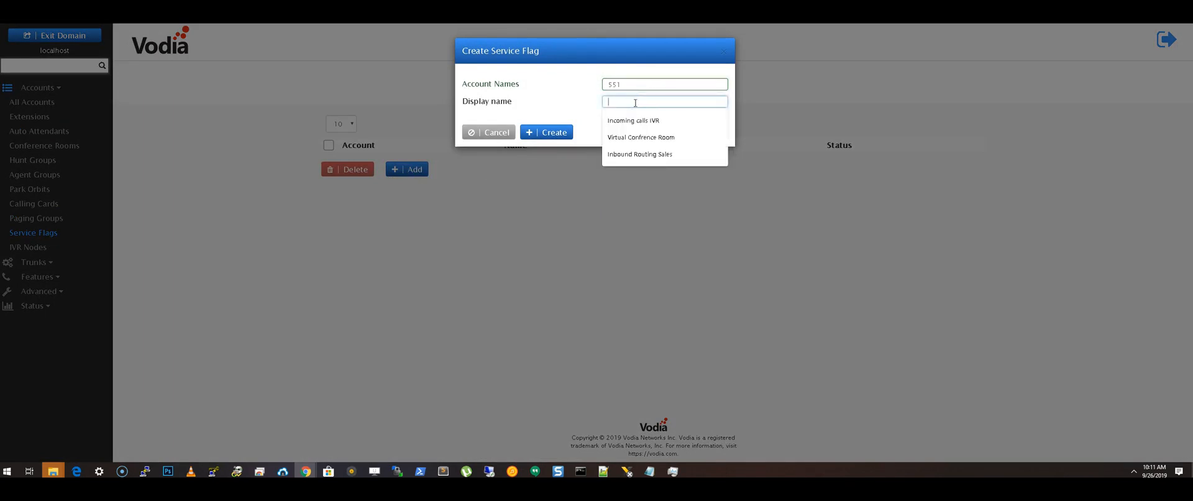
{"action": "type", "text": "hour"}
{"action": "left_click", "coordinate": [547, 132]}
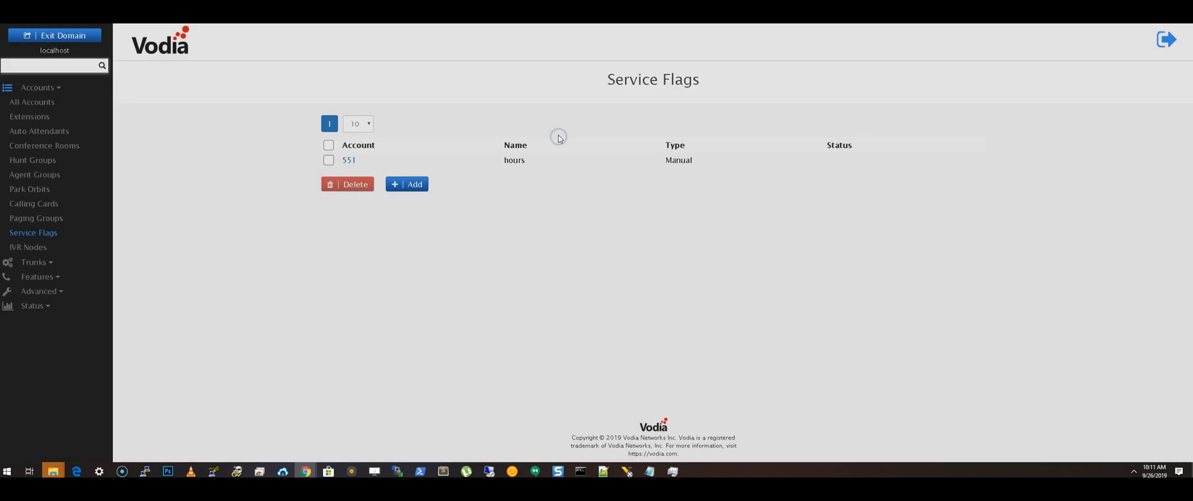
- Open service flag 551, review its mode options, leave the mode at Manual and save the settings
{"action": "left_click", "coordinate": [348, 161]}
{"action": "scroll", "coordinate": [647, 149], "scroll_direction": "down", "scroll_amount": 2}
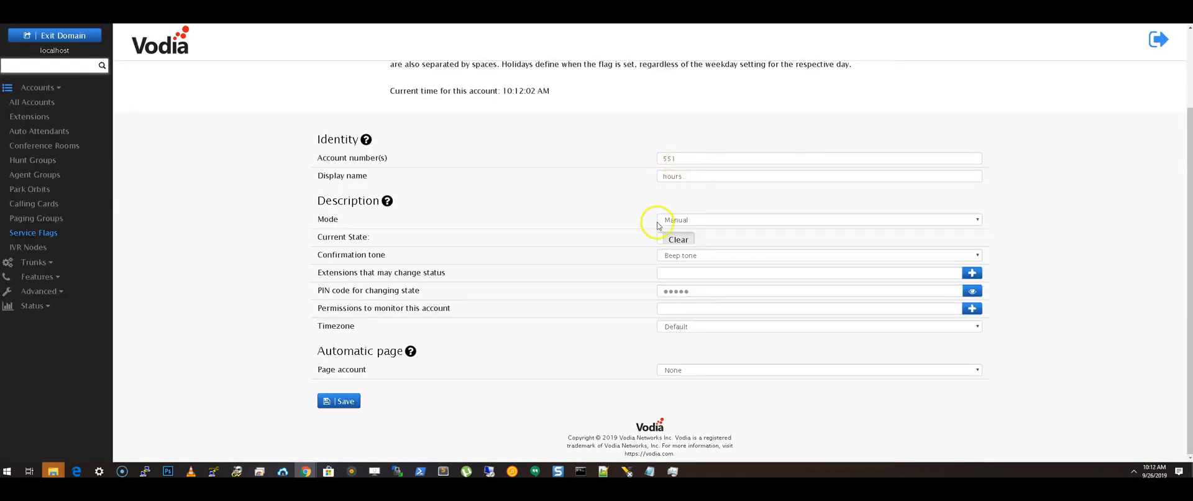
{"action": "left_click", "coordinate": [730, 220]}
{"action": "left_click", "coordinate": [696, 239]}
{"action": "left_click", "coordinate": [698, 220]}
{"action": "left_click", "coordinate": [694, 230]}
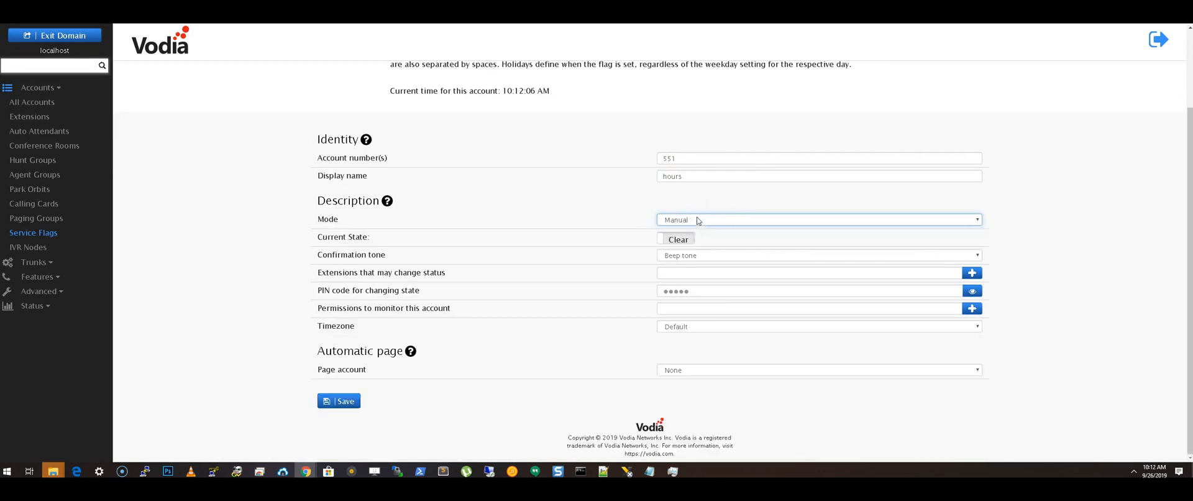
{"action": "left_click", "coordinate": [690, 220]}
{"action": "left_click", "coordinate": [674, 200]}
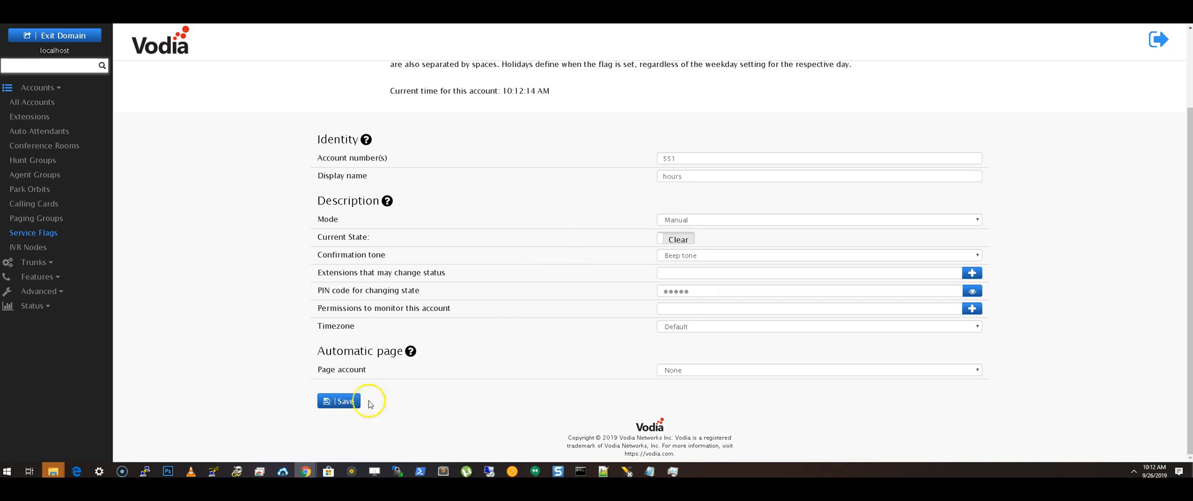
{"action": "left_click", "coordinate": [343, 401]}
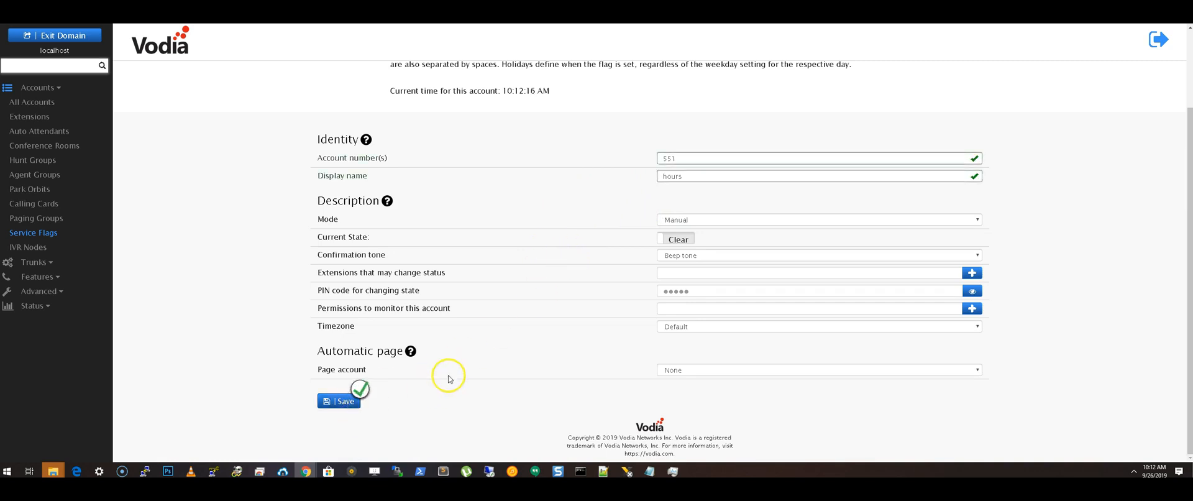
- Open the incoming calls auto attendant and choose service flag 551 as its night service flag account
{"action": "left_click", "coordinate": [44, 132]}
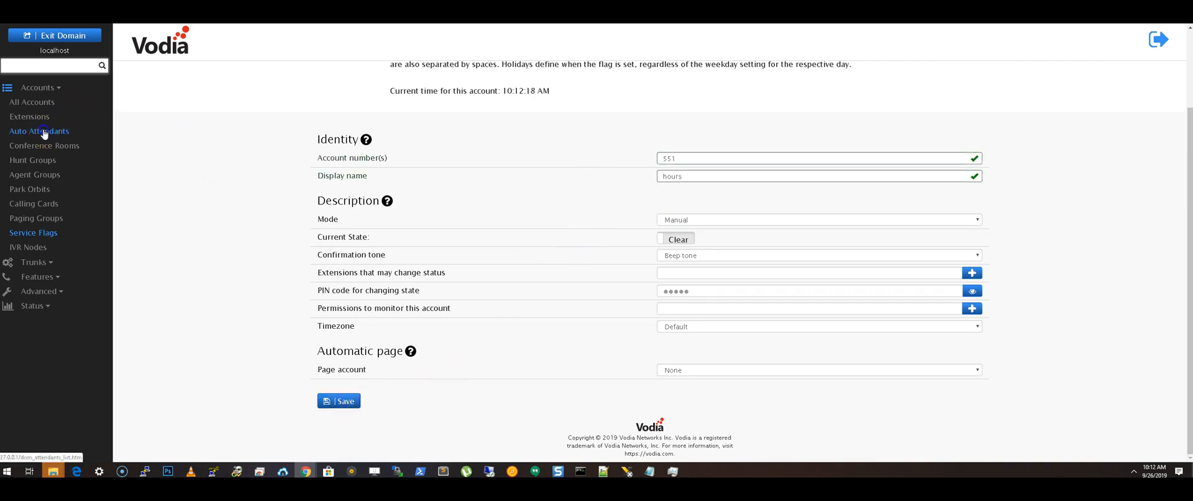
{"action": "left_click", "coordinate": [346, 160]}
{"action": "scroll", "coordinate": [348, 168], "scroll_direction": "down", "scroll_amount": 7}
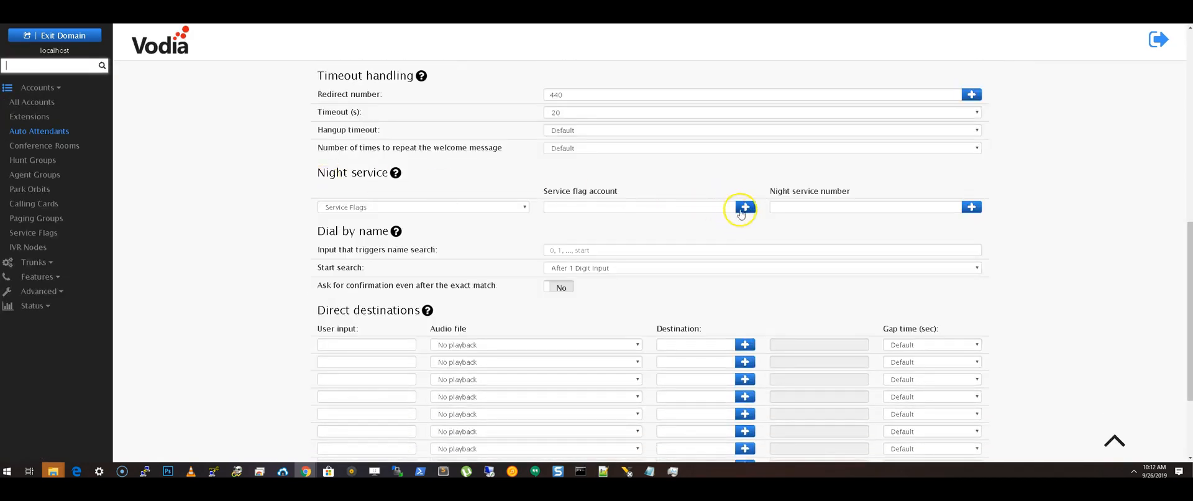
{"action": "left_click", "coordinate": [741, 211]}
{"action": "left_click", "coordinate": [466, 106]}
{"action": "left_click", "coordinate": [542, 143]}
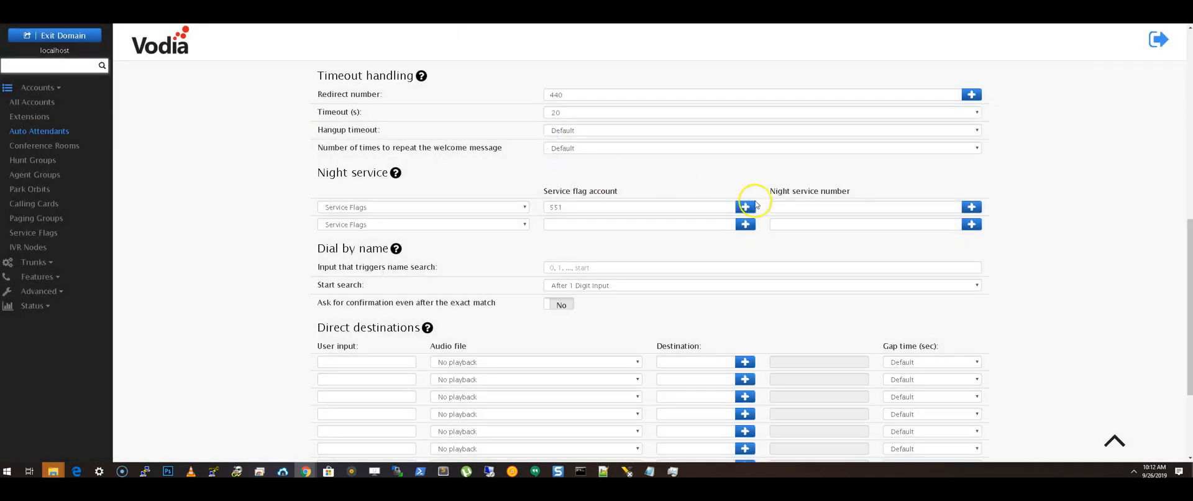
- Choose extension 440 as the night service number for flag 551 and save the settings
{"action": "left_click", "coordinate": [793, 205]}
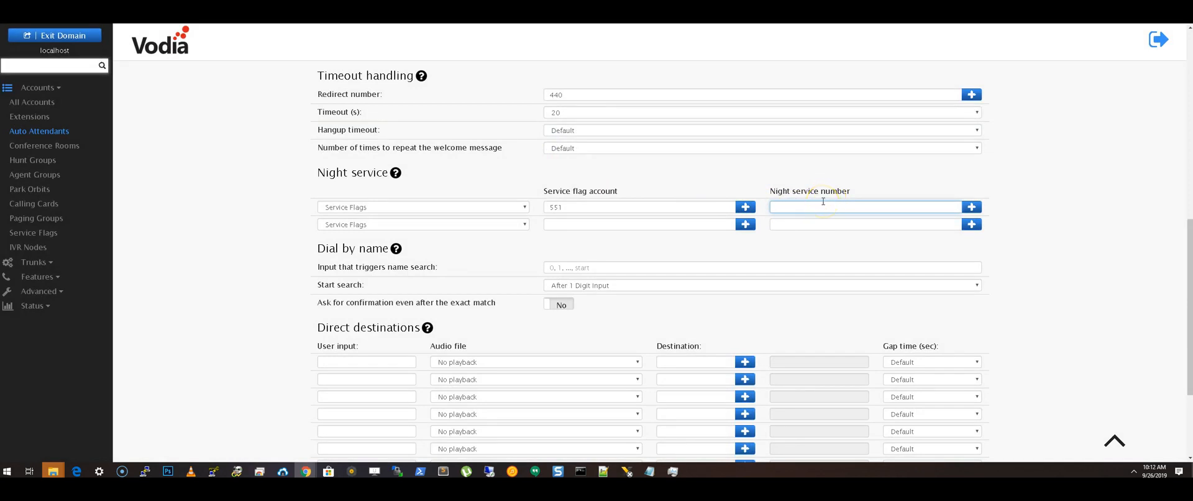
{"action": "left_click", "coordinate": [971, 207]}
{"action": "left_click", "coordinate": [466, 104]}
{"action": "left_click", "coordinate": [542, 174]}
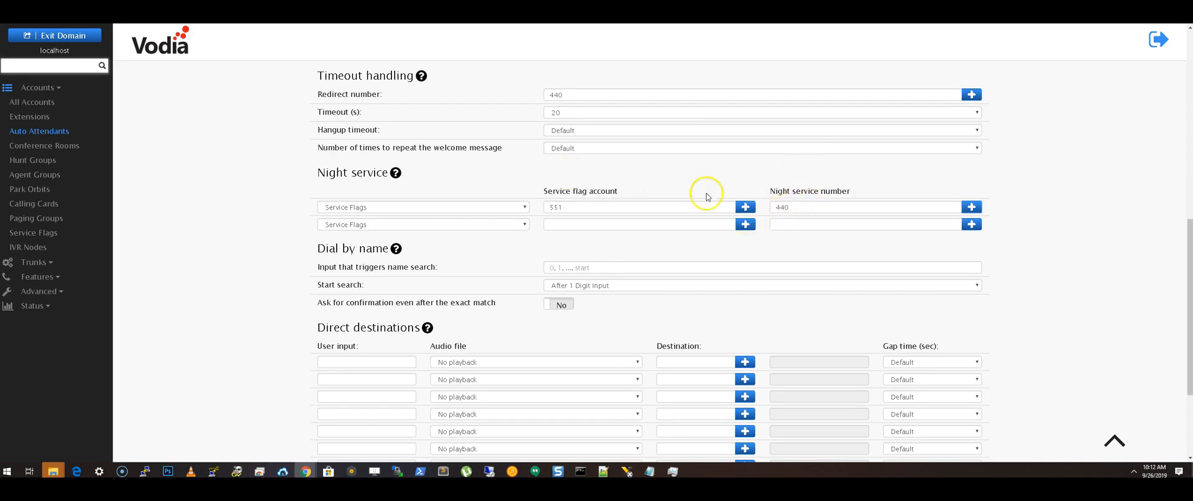
{"action": "scroll", "coordinate": [565, 178], "scroll_direction": "down", "scroll_amount": 1}
{"action": "left_click", "coordinate": [806, 159]}
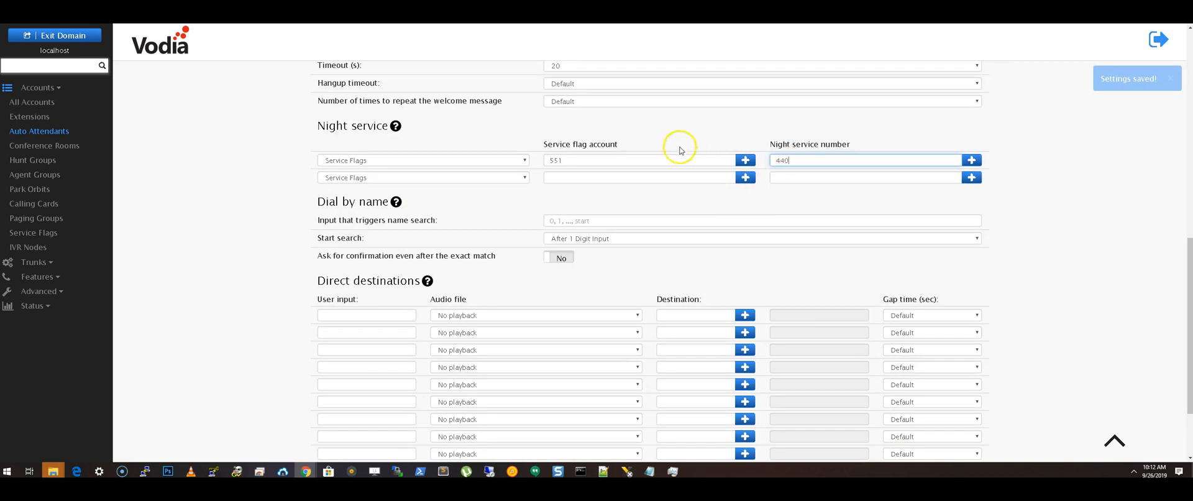
- Set the dial-by-name trigger input to 2, start the search After 3 Digit Input, and save the settings
{"action": "scroll", "coordinate": [568, 183], "scroll_direction": "up", "scroll_amount": 3}
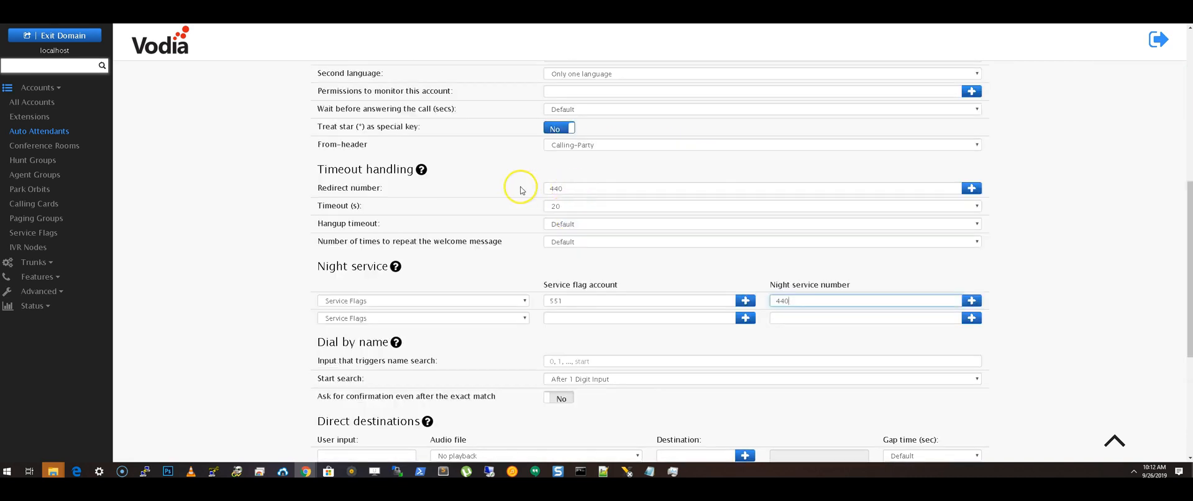
{"action": "scroll", "coordinate": [488, 192], "scroll_direction": "down", "scroll_amount": 3}
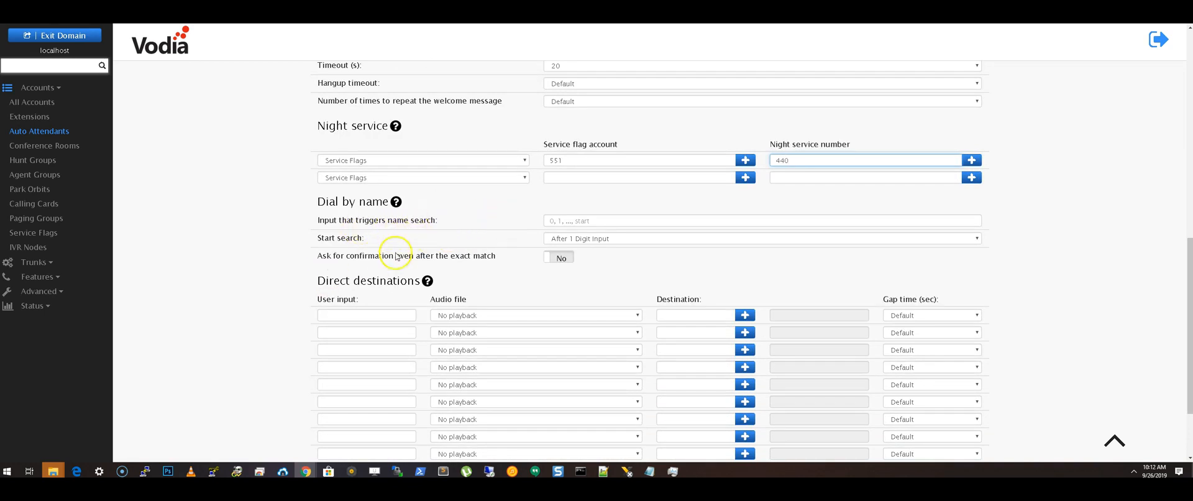
{"action": "left_click", "coordinate": [597, 219]}
{"action": "type", "text": "2"}
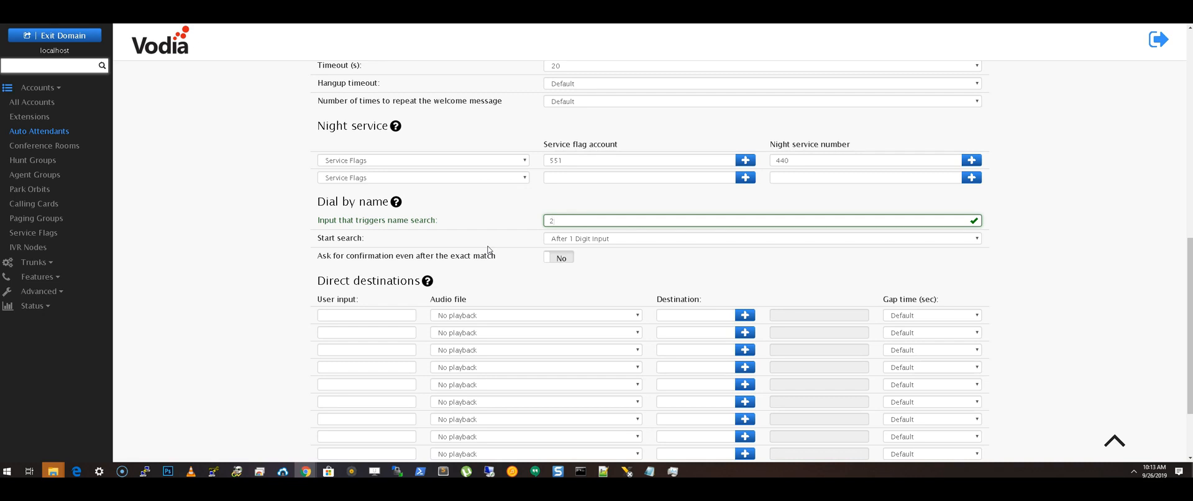
{"action": "left_click", "coordinate": [591, 238]}
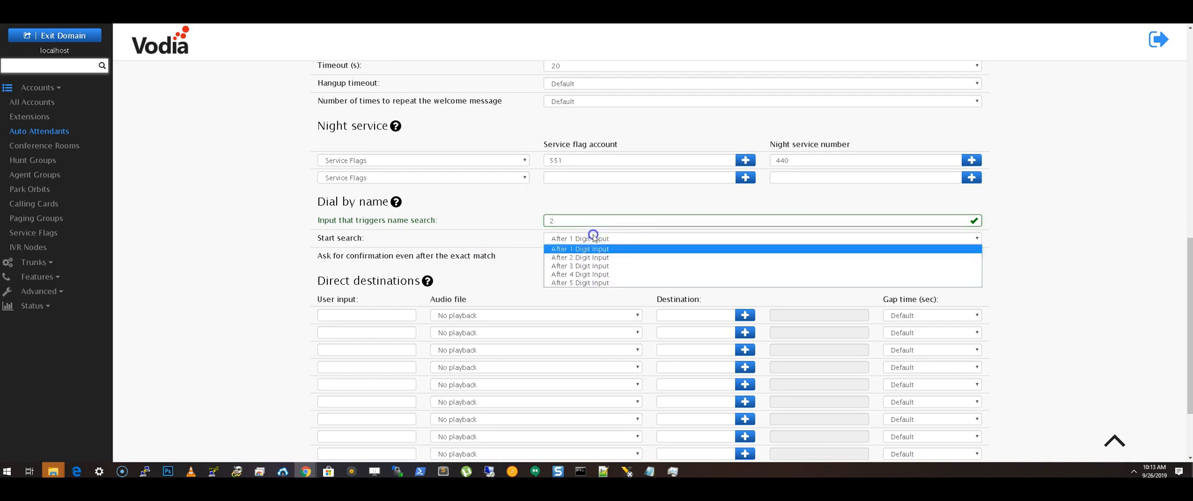
{"action": "left_click", "coordinate": [581, 266]}
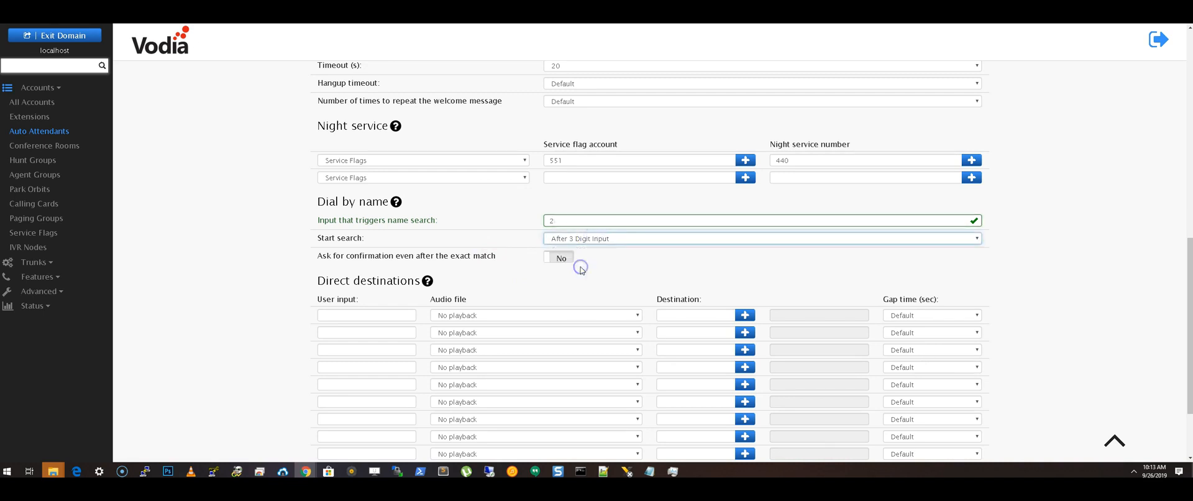
{"action": "left_click", "coordinate": [584, 222]}
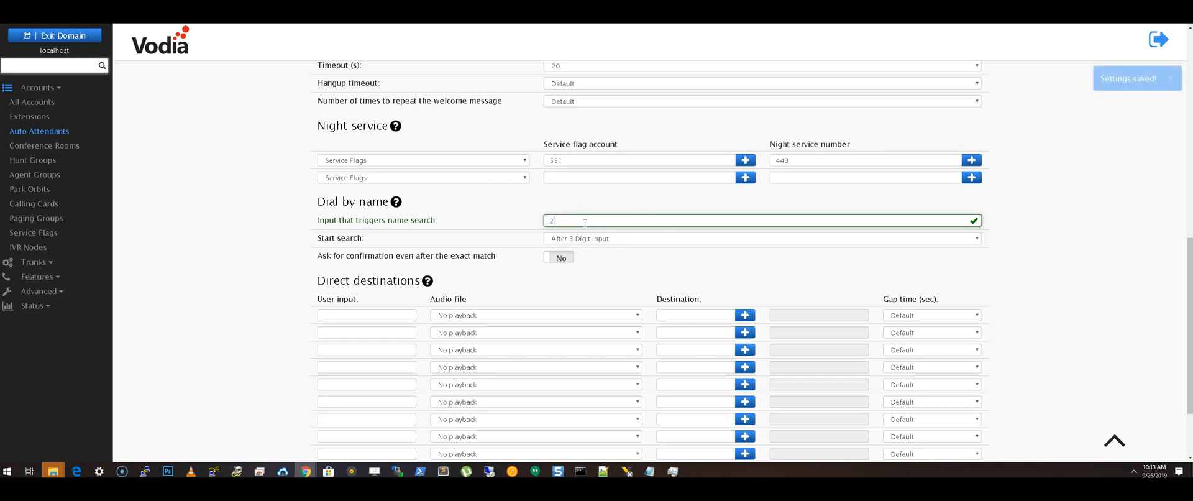
- In the auto attendant's IVR settings, turn off the default welcome message and save
{"action": "scroll", "coordinate": [488, 256], "scroll_direction": "up", "scroll_amount": 12}
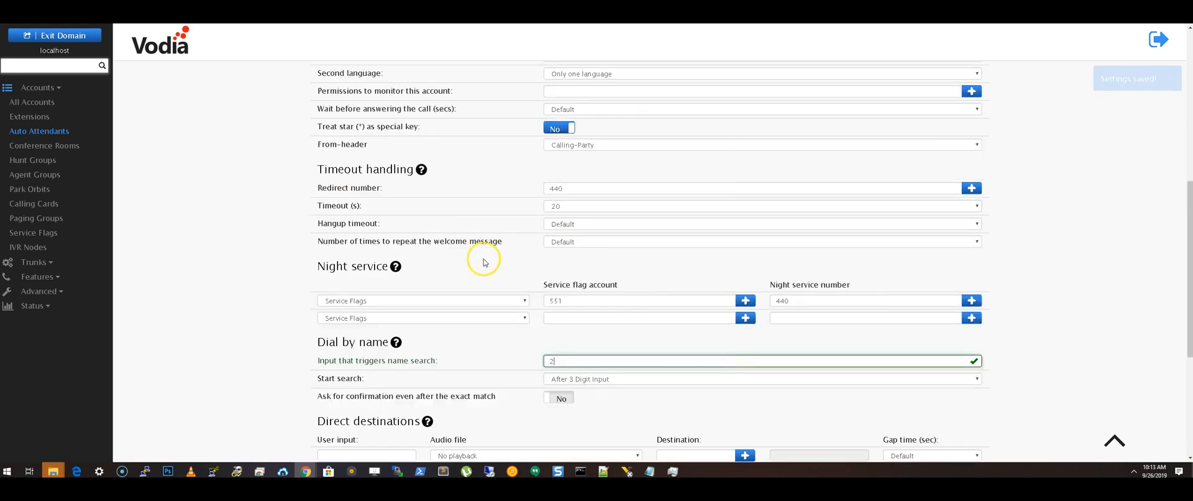
{"action": "left_click", "coordinate": [424, 116]}
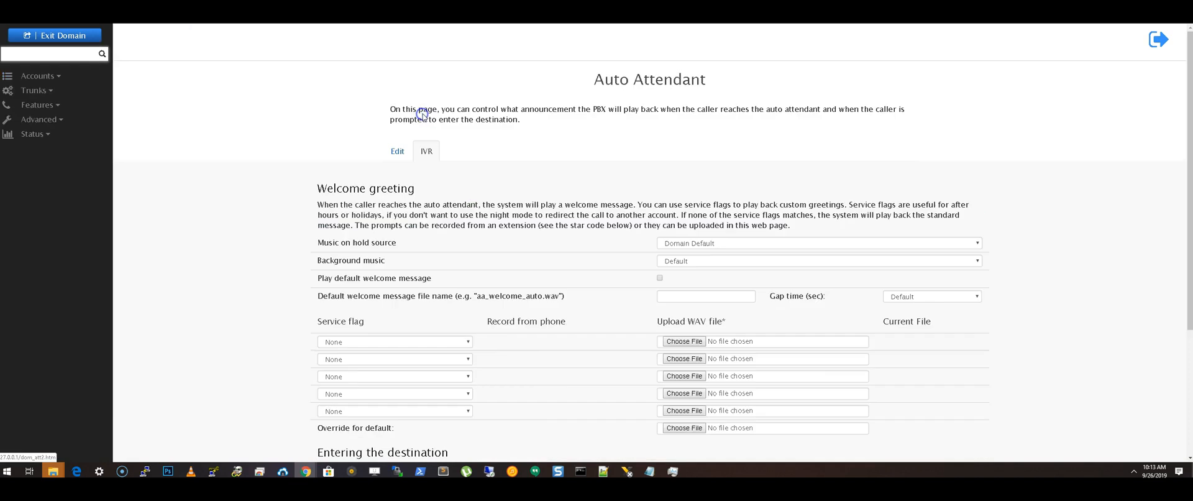
{"action": "scroll", "coordinate": [607, 162], "scroll_direction": "down", "scroll_amount": 3}
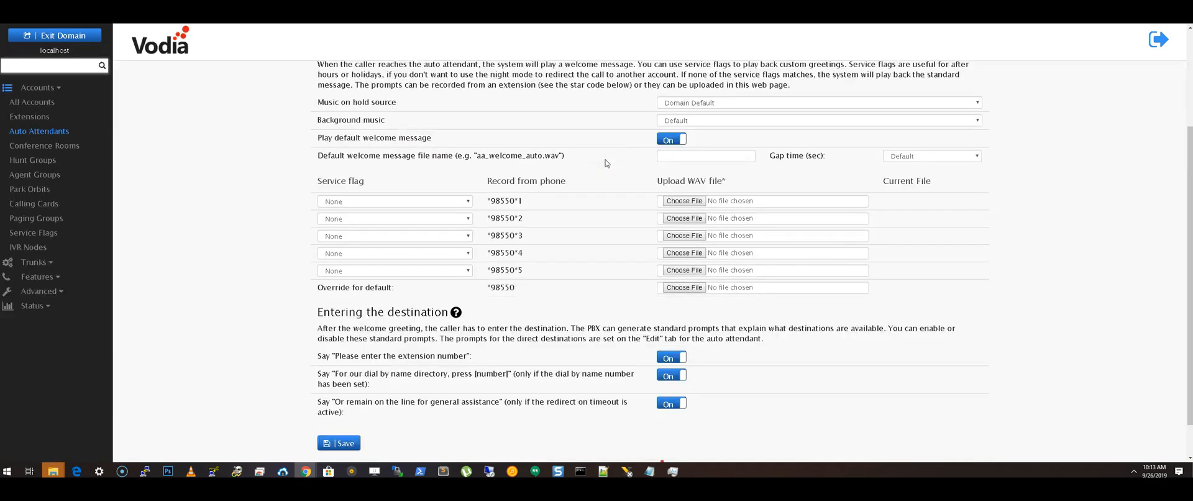
{"action": "left_click", "coordinate": [595, 172]}
{"action": "left_click", "coordinate": [597, 172]}
{"action": "scroll", "coordinate": [603, 171], "scroll_direction": "up", "scroll_amount": 1}
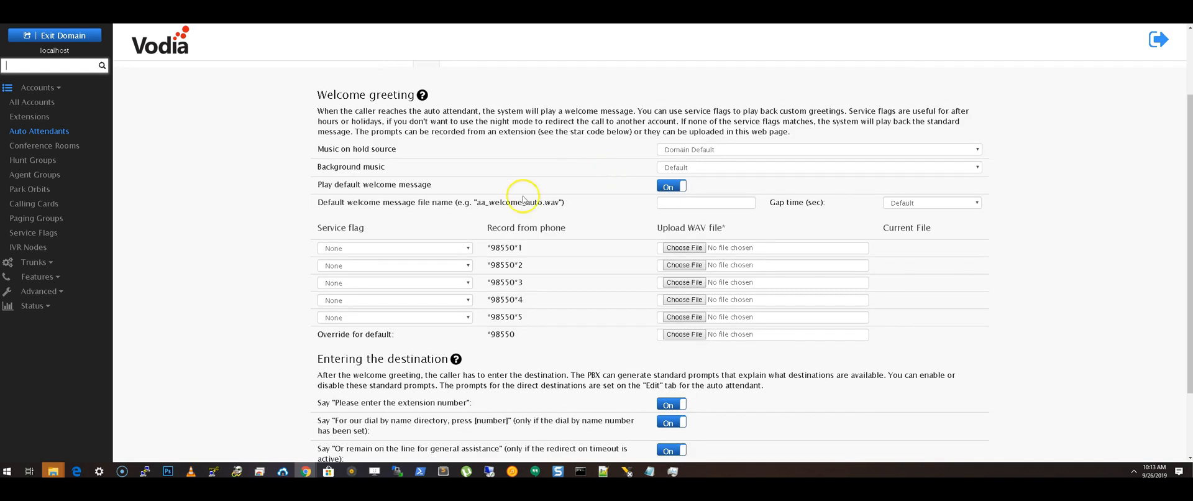
{"action": "left_click", "coordinate": [672, 188]}
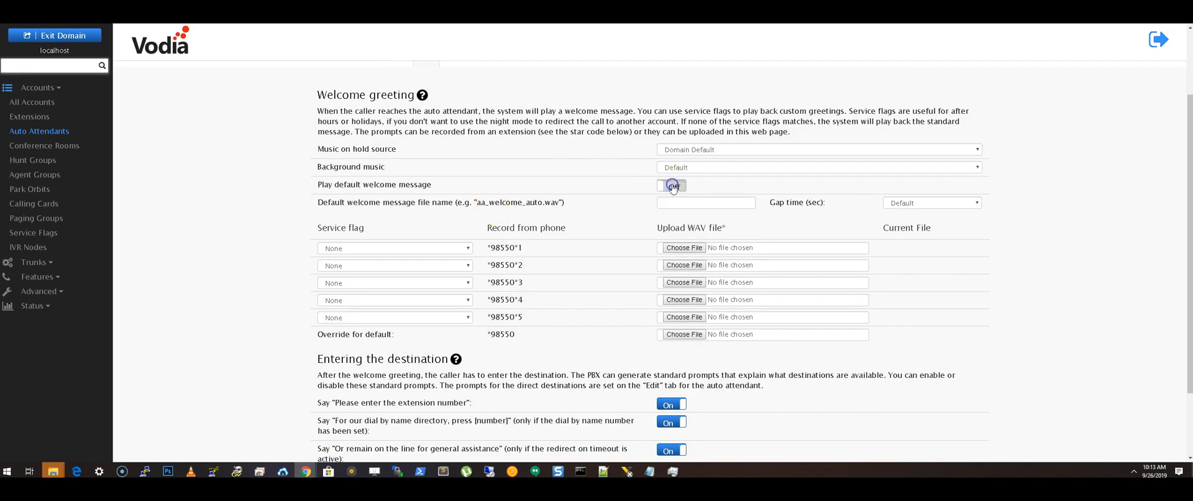
{"action": "scroll", "coordinate": [622, 221], "scroll_direction": "down", "scroll_amount": 2}
{"action": "left_click", "coordinate": [339, 401]}
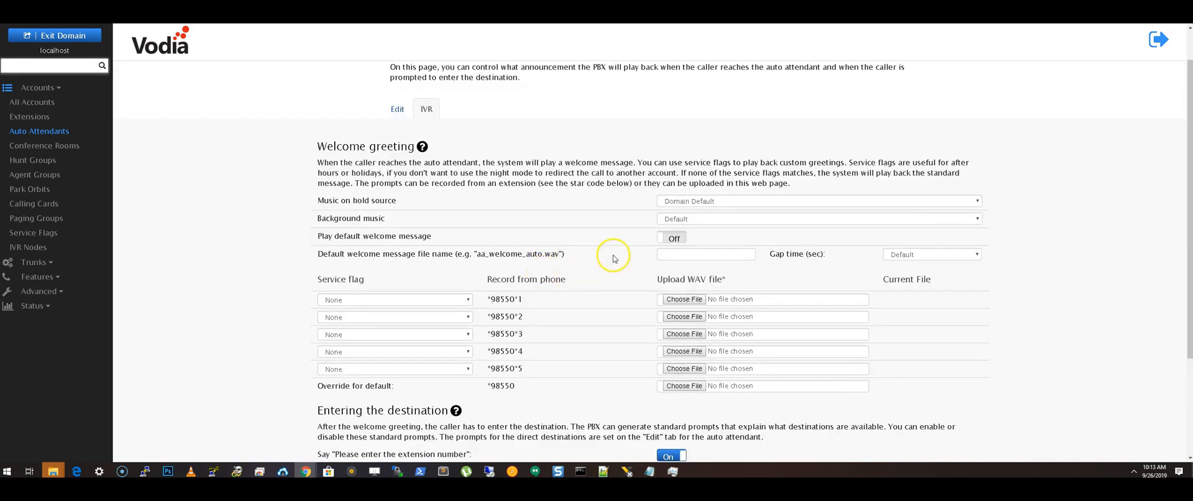
- Examine the phone recording code for the default greeting override and the auto attendant's list of accounts that may record a message
{"action": "scroll", "coordinate": [609, 261], "scroll_direction": "down", "scroll_amount": 2}
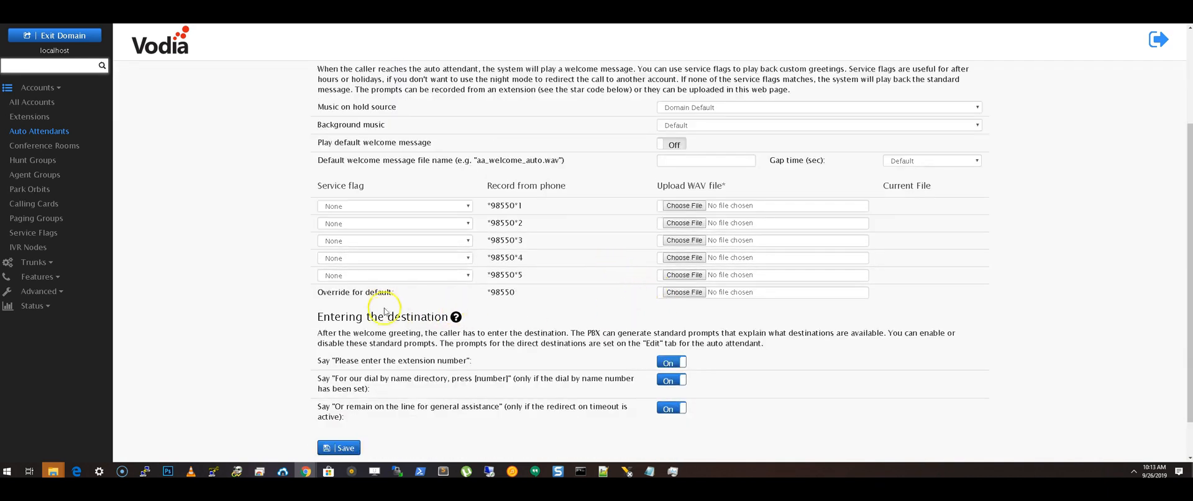
{"action": "left_click_drag", "start_coordinate": [311, 295], "coordinate": [525, 293]}
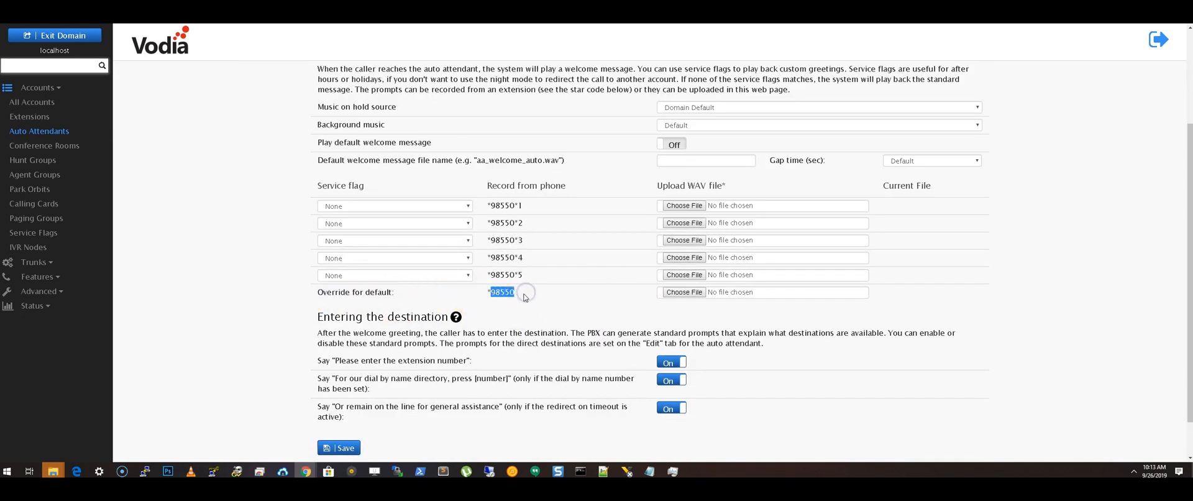
{"action": "left_click", "coordinate": [498, 295]}
{"action": "left_click_drag", "start_coordinate": [487, 292], "coordinate": [518, 293]}
{"action": "left_click", "coordinate": [517, 302]}
{"action": "scroll", "coordinate": [516, 302], "scroll_direction": "up", "scroll_amount": 3}
{"action": "left_click", "coordinate": [396, 148]}
{"action": "scroll", "coordinate": [509, 247], "scroll_direction": "down", "scroll_amount": 3}
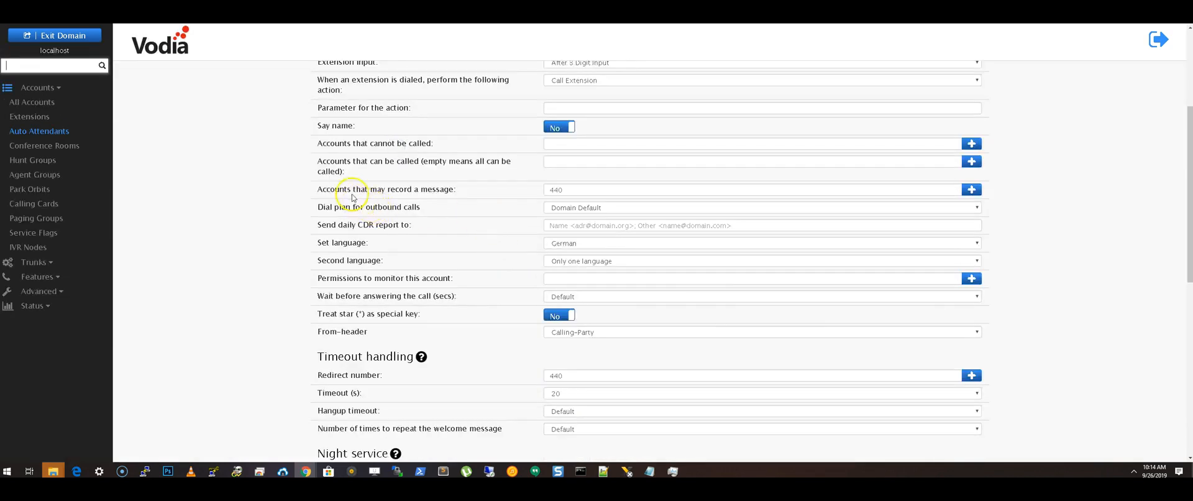
{"action": "scroll", "coordinate": [459, 215], "scroll_direction": "up", "scroll_amount": 5}
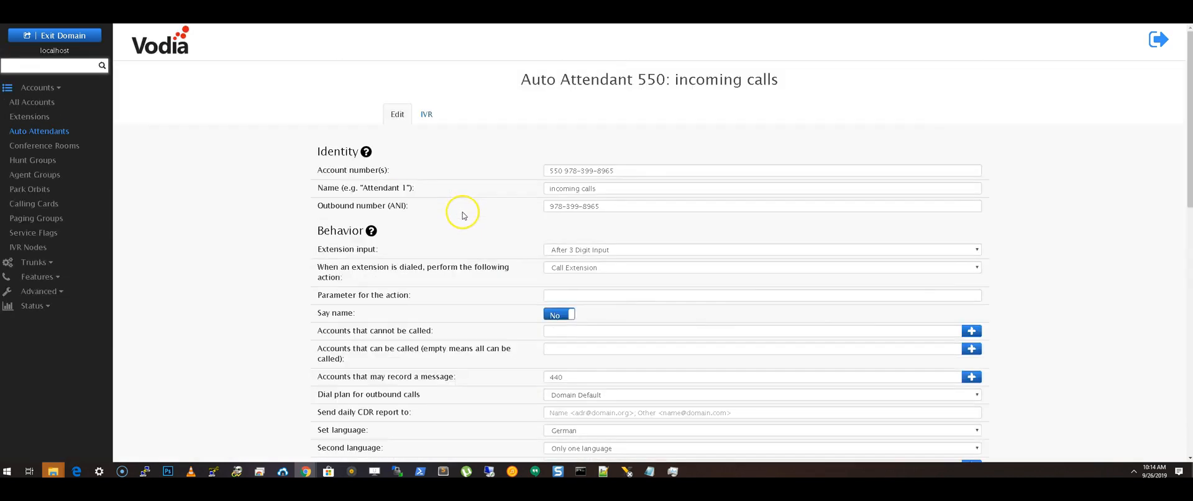
- Upload airline.wav as the override for the default welcome greeting in the IVR settings and save
{"action": "left_click", "coordinate": [420, 117]}
{"action": "scroll", "coordinate": [736, 165], "scroll_direction": "down", "scroll_amount": 3}
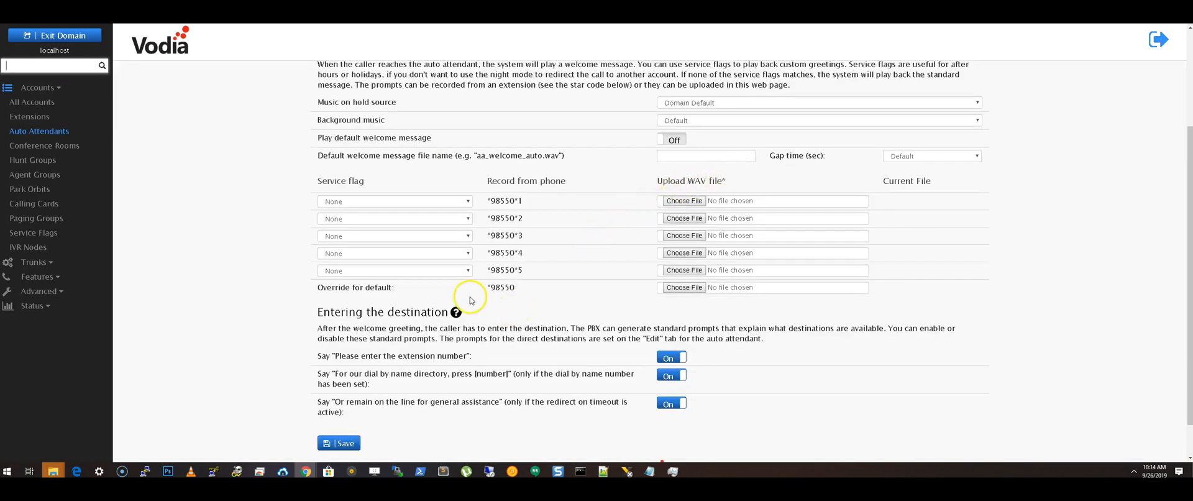
{"action": "left_click", "coordinate": [685, 288]}
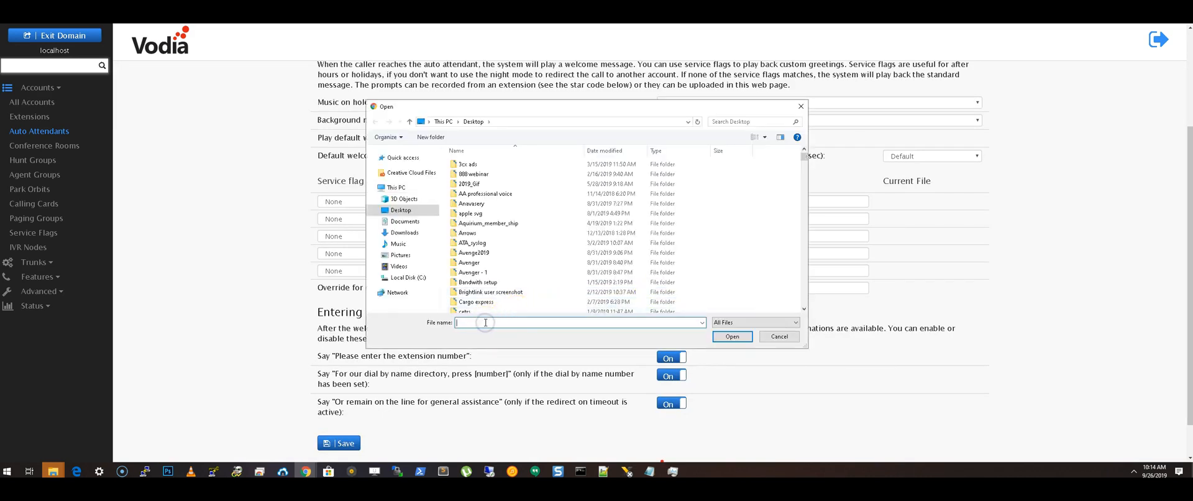
{"action": "type", "text": "re"}
{"action": "key", "text": "BackSpace"}
{"action": "key", "text": "BackSpace"}
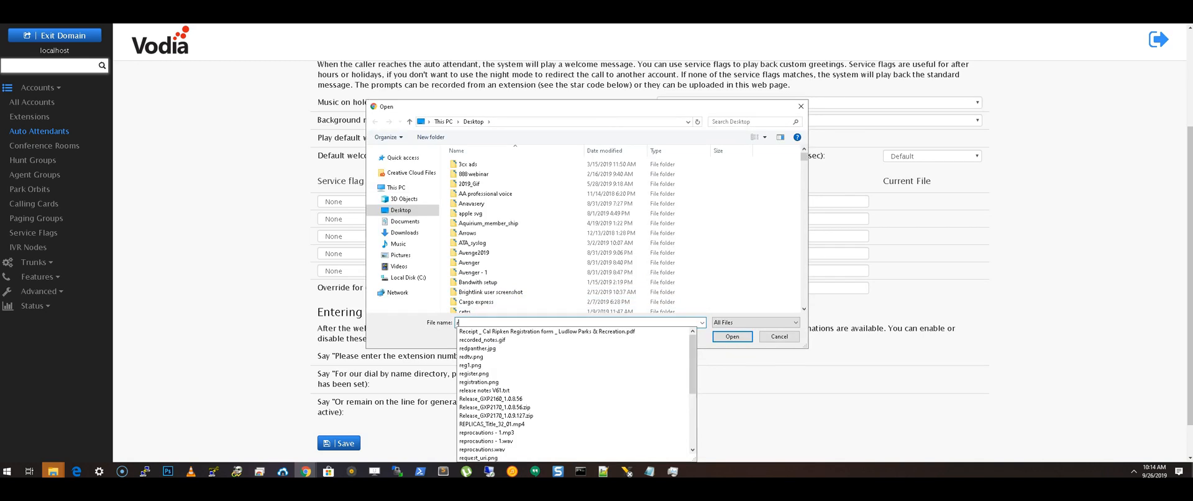
{"action": "type", "text": "ai"}
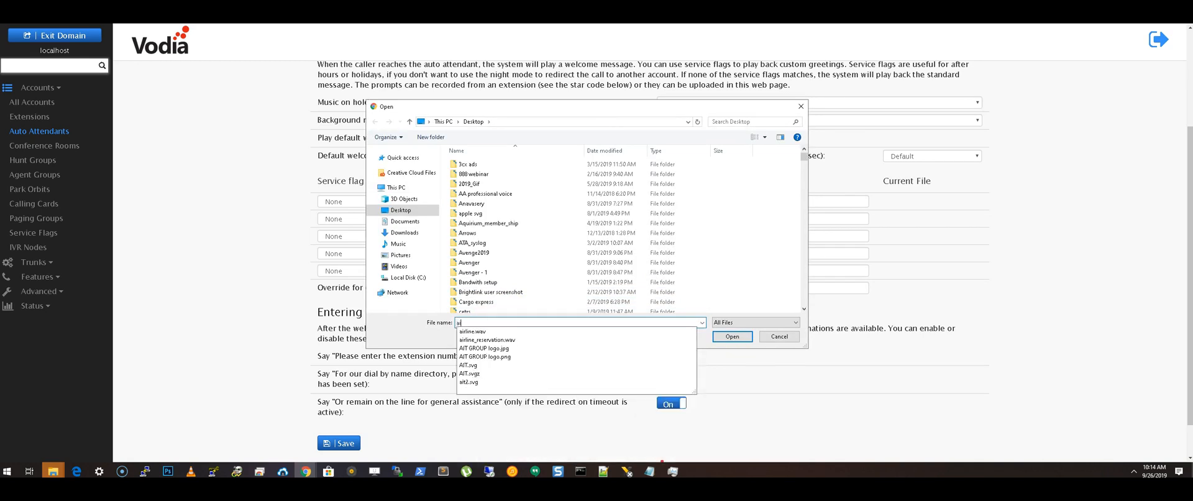
{"action": "left_click", "coordinate": [509, 333]}
{"action": "left_click", "coordinate": [732, 336]}
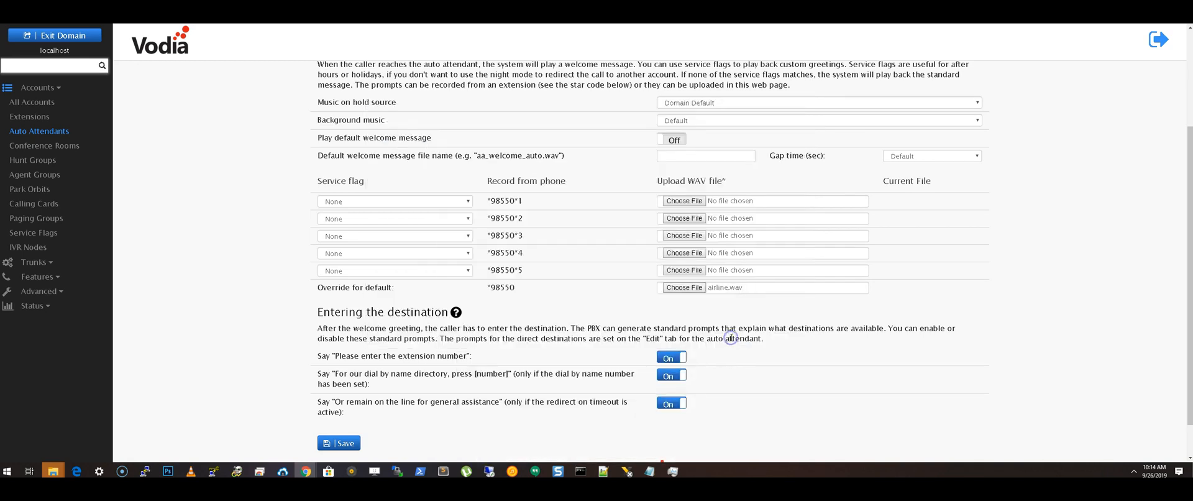
{"action": "scroll", "coordinate": [578, 310], "scroll_direction": "down", "scroll_amount": 1}
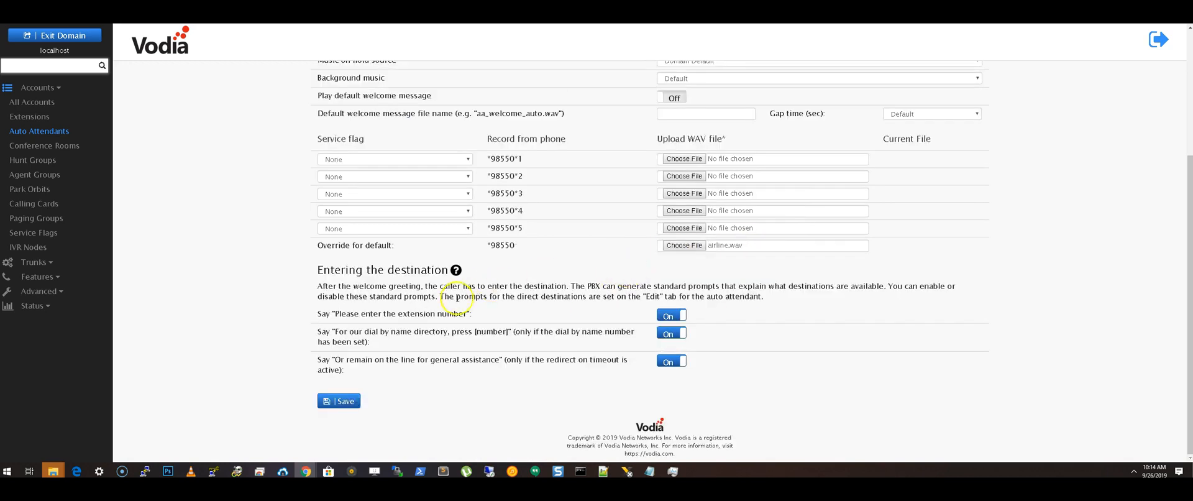
{"action": "left_click", "coordinate": [341, 403]}
- Play back part of the uploaded override greeting and pause it
{"action": "left_click", "coordinate": [886, 246]}
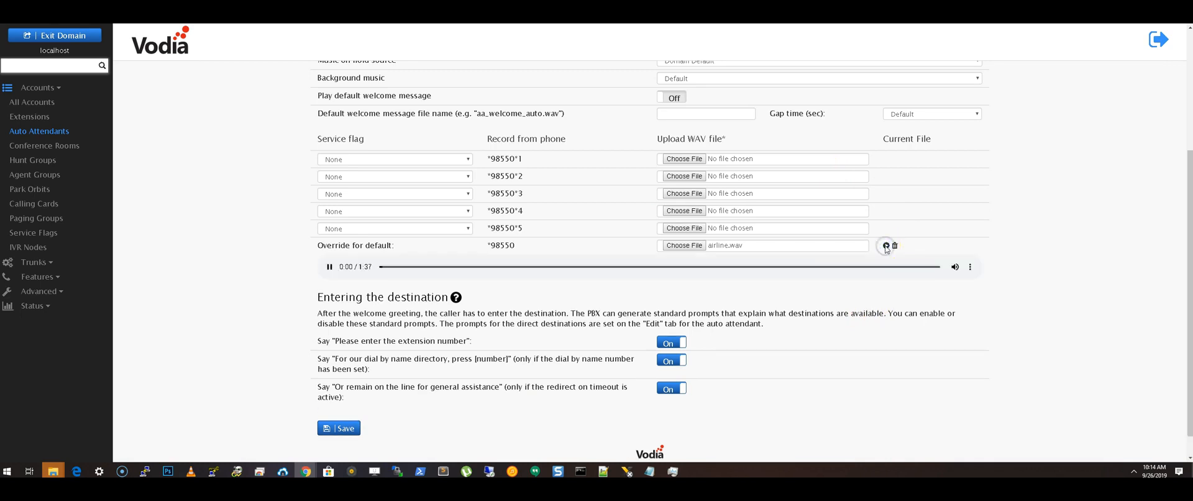
{"action": "left_click", "coordinate": [876, 242]}
{"action": "left_click", "coordinate": [331, 267]}
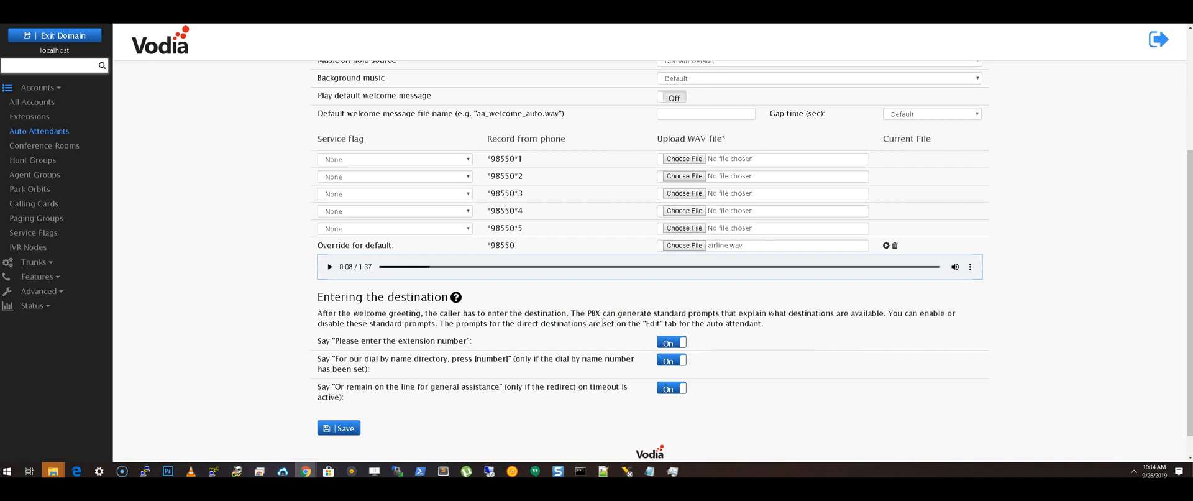
- In the auto attendant's direct destinations, set the first entry's user input to 1 and its audio file to "For sales, ..."
{"action": "scroll", "coordinate": [594, 337], "scroll_direction": "up", "scroll_amount": 1}
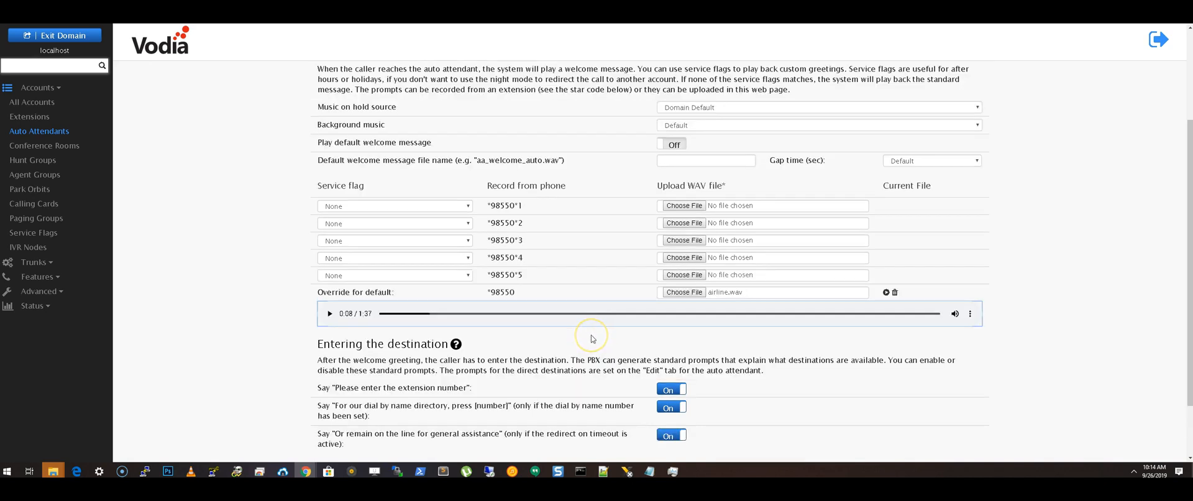
{"action": "scroll", "coordinate": [594, 337], "scroll_direction": "up", "scroll_amount": 3}
{"action": "scroll", "coordinate": [594, 338], "scroll_direction": "up", "scroll_amount": 2}
{"action": "scroll", "coordinate": [594, 338], "scroll_direction": "down", "scroll_amount": 5}
{"action": "scroll", "coordinate": [594, 339], "scroll_direction": "up", "scroll_amount": 5}
{"action": "left_click", "coordinate": [399, 153]}
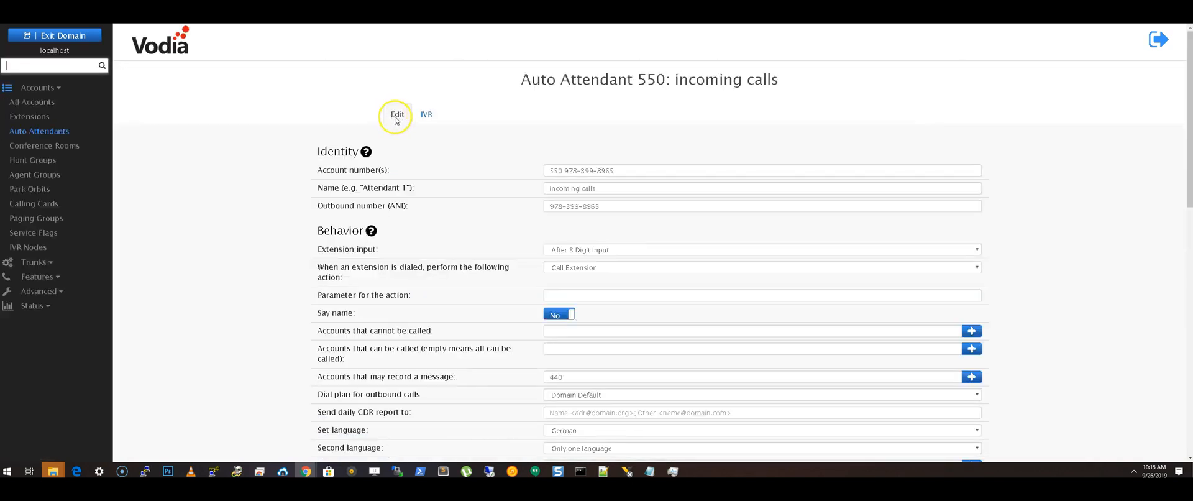
{"action": "scroll", "coordinate": [414, 198], "scroll_direction": "down", "scroll_amount": 15}
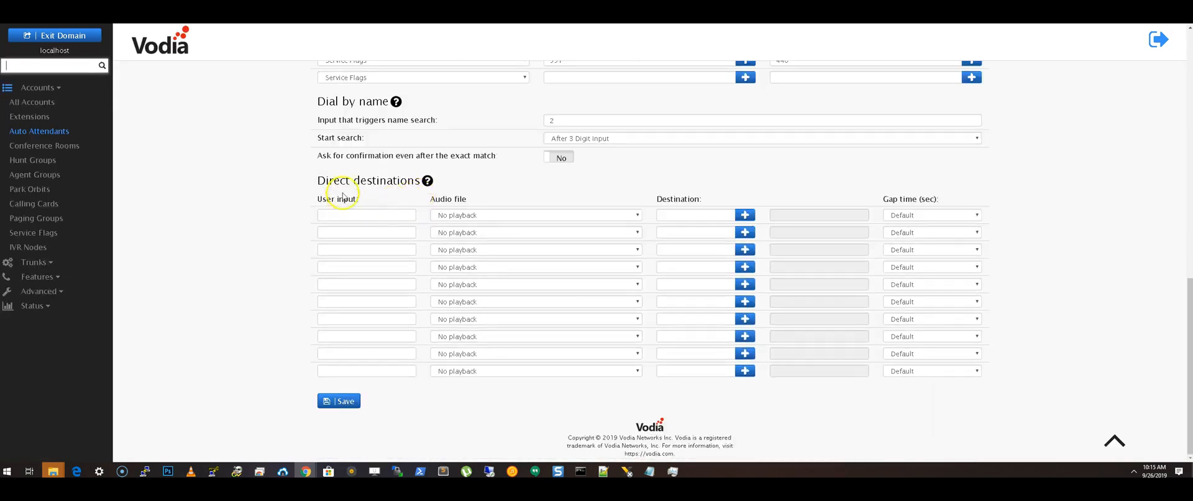
{"action": "left_click", "coordinate": [373, 213]}
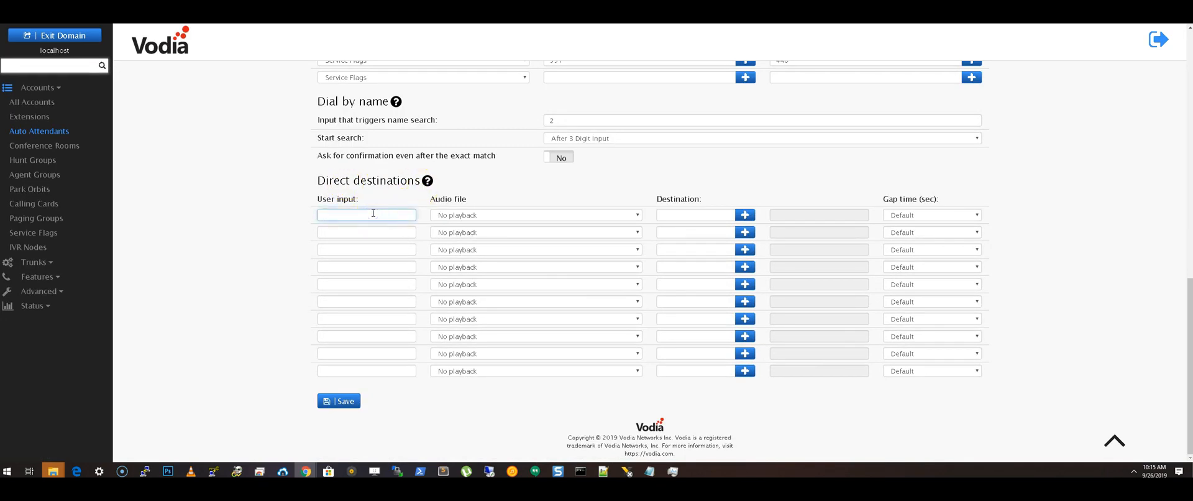
{"action": "left_click", "coordinate": [509, 215]}
{"action": "left_click", "coordinate": [491, 242]}
- Add direct destination entries for user input 2 with audio "For support, ..." and user input 3 with audio "For accounting, ..."
{"action": "left_click", "coordinate": [382, 232]}
{"action": "type", "text": "2"}
{"action": "left_click", "coordinate": [487, 233]}
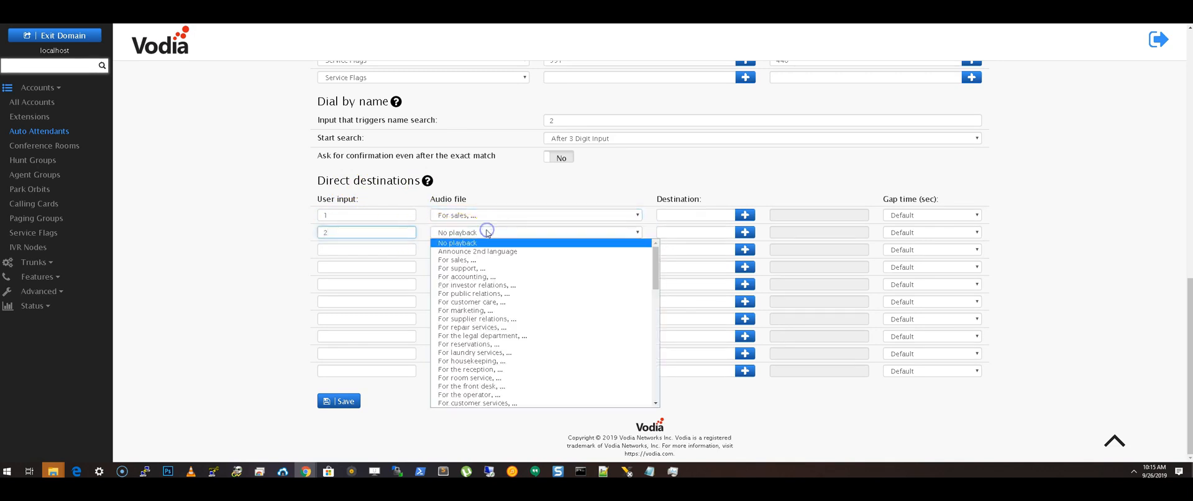
{"action": "left_click", "coordinate": [491, 267]}
{"action": "left_click", "coordinate": [355, 252]}
{"action": "type", "text": "3"}
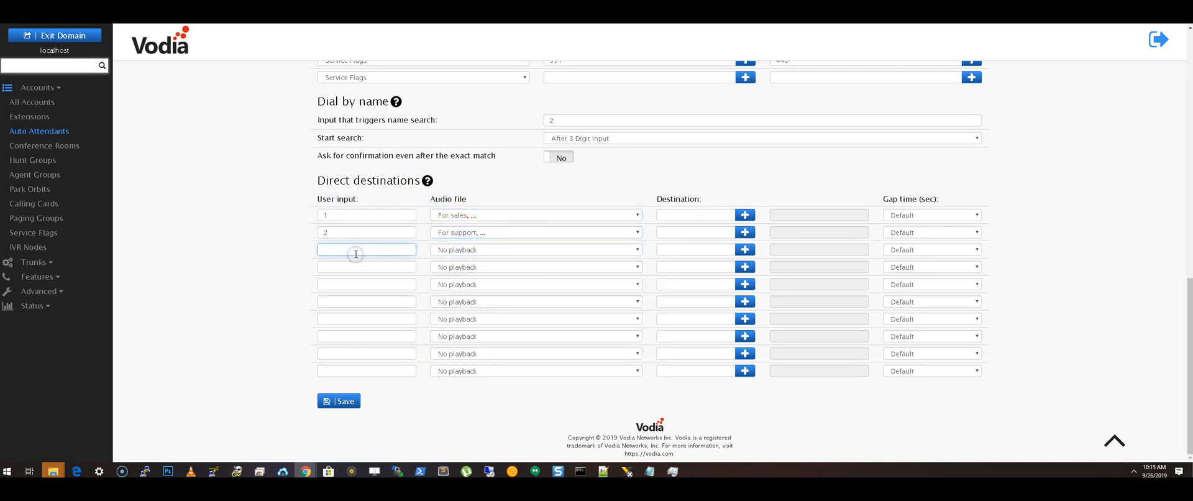
{"action": "left_click", "coordinate": [476, 250]}
{"action": "left_click", "coordinate": [476, 294]}
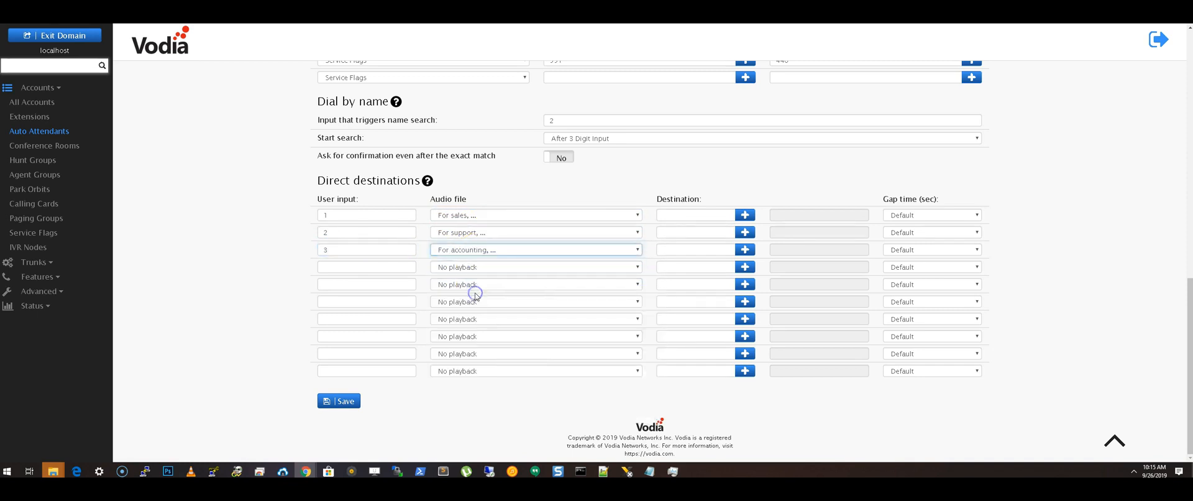
- Assign account 440 as the destination for user inputs 1, 2 and 3, and save the auto attendant
{"action": "left_click", "coordinate": [745, 215]}
{"action": "left_click", "coordinate": [465, 104]}
{"action": "left_click", "coordinate": [543, 174]}
{"action": "left_click", "coordinate": [745, 232]}
{"action": "left_click", "coordinate": [466, 103]}
{"action": "left_click", "coordinate": [538, 173]}
{"action": "left_click", "coordinate": [745, 249]}
{"action": "left_click", "coordinate": [466, 104]}
{"action": "left_click", "coordinate": [546, 180]}
{"action": "left_click", "coordinate": [345, 403]}
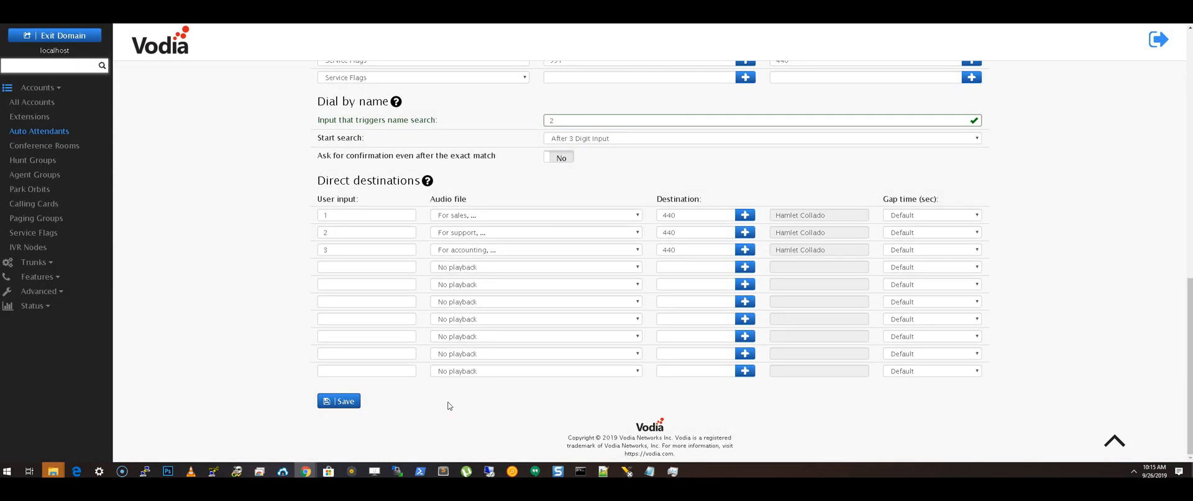
- Set the audio file of all three direct destination entries to "No playback" and save
{"action": "left_click_drag", "start_coordinate": [431, 199], "coordinate": [480, 197]}
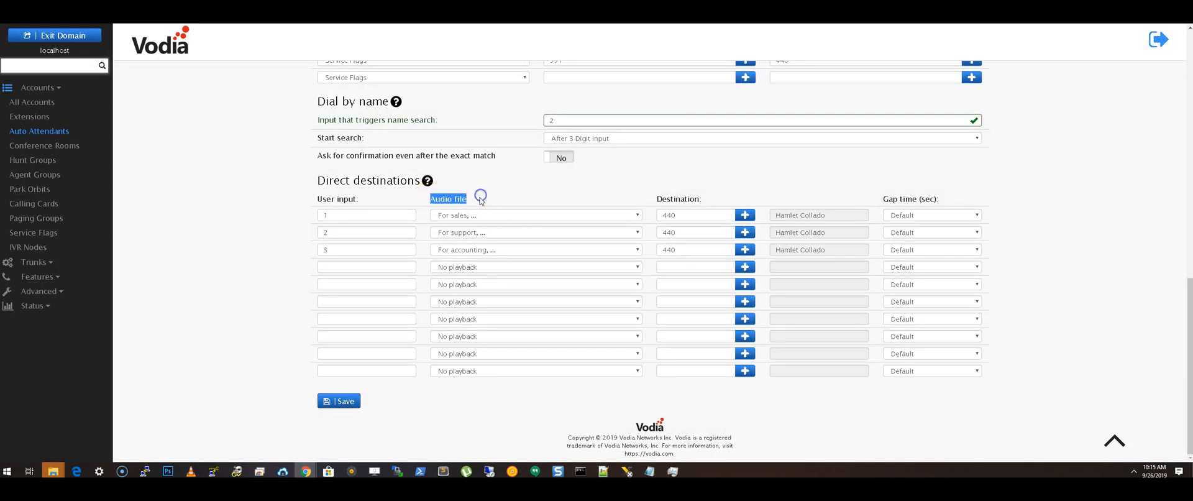
{"action": "left_click", "coordinate": [492, 217]}
{"action": "left_click", "coordinate": [492, 217]}
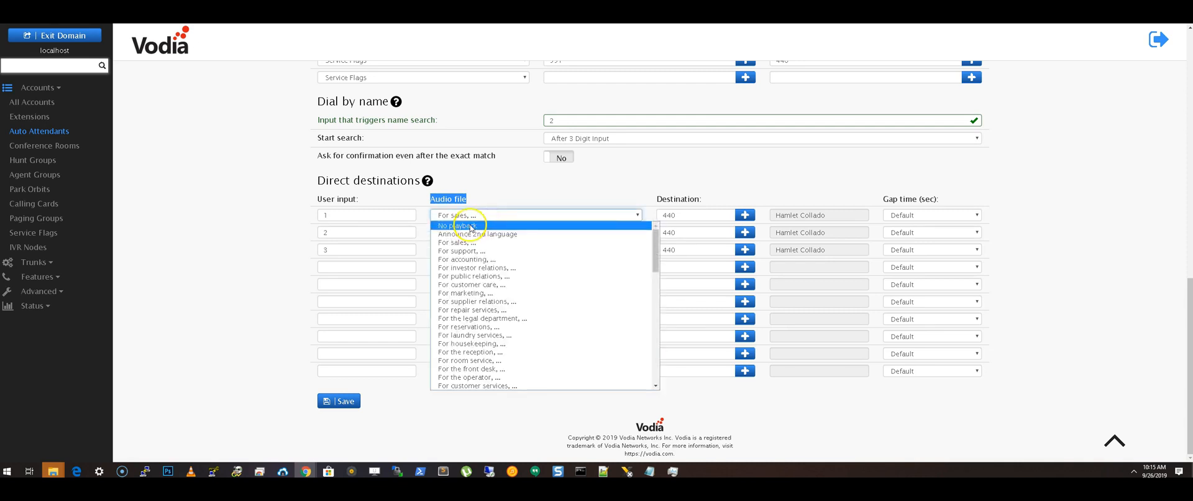
{"action": "left_click", "coordinate": [470, 226]}
{"action": "left_click", "coordinate": [466, 232]}
{"action": "left_click", "coordinate": [465, 242]}
{"action": "left_click", "coordinate": [465, 249]}
{"action": "left_click", "coordinate": [467, 261]}
{"action": "left_click", "coordinate": [341, 400]}
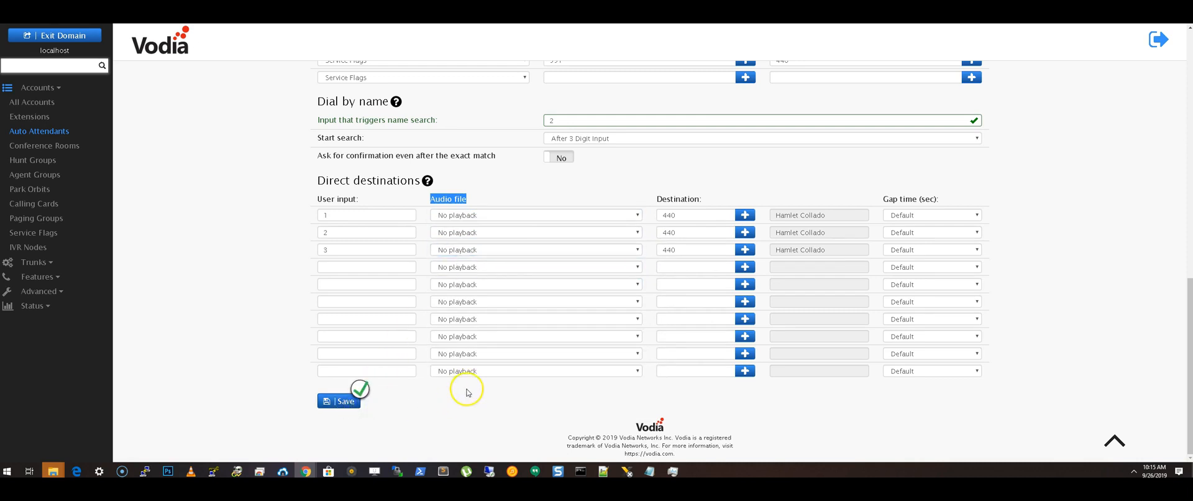
- Open the Callcentric VoIP provider trunk for editing
{"action": "scroll", "coordinate": [468, 392], "scroll_direction": "up", "scroll_amount": 2}
{"action": "scroll", "coordinate": [484, 350], "scroll_direction": "up", "scroll_amount": 2}
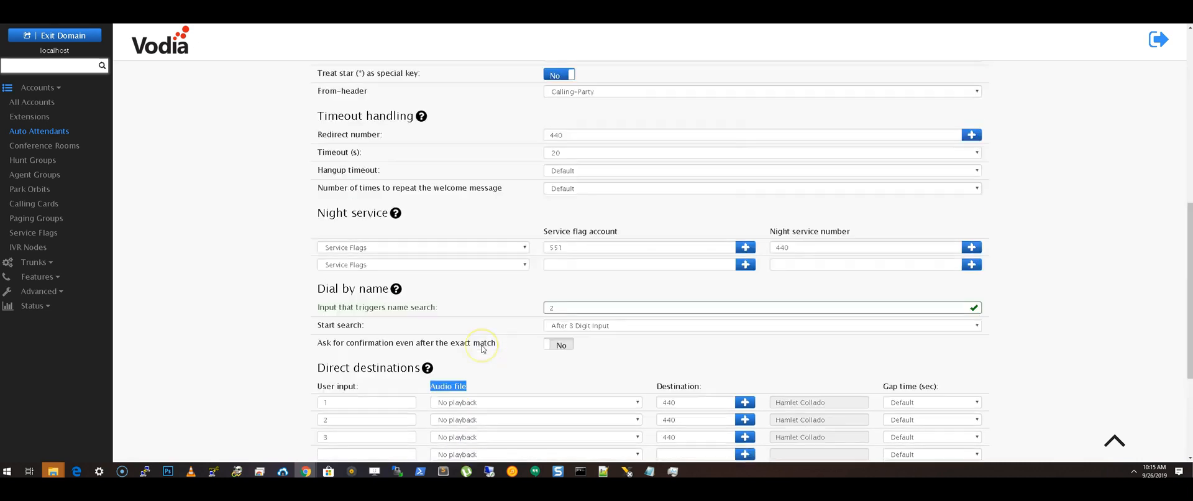
{"action": "scroll", "coordinate": [483, 349], "scroll_direction": "up", "scroll_amount": 8}
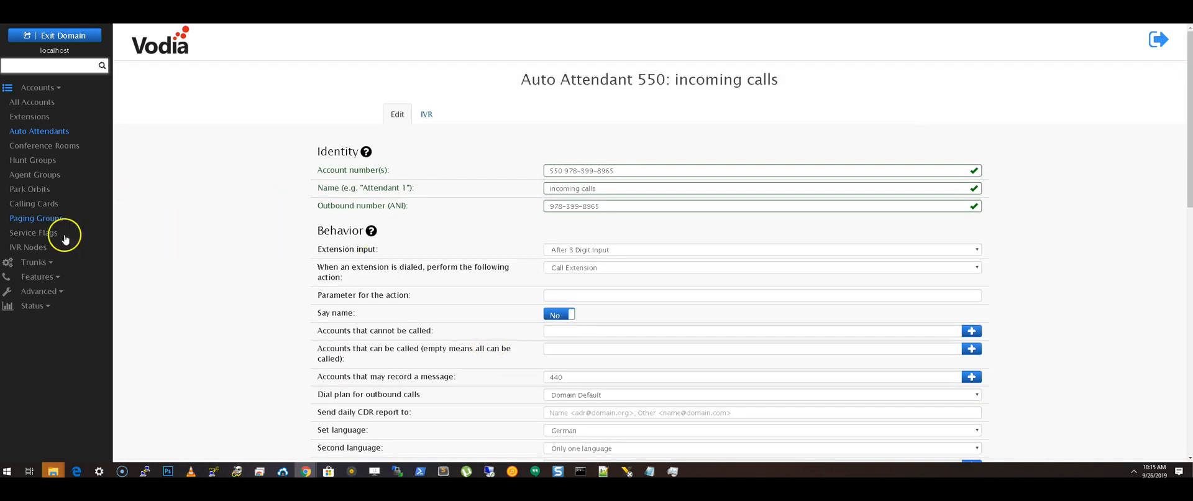
{"action": "left_click", "coordinate": [39, 263]}
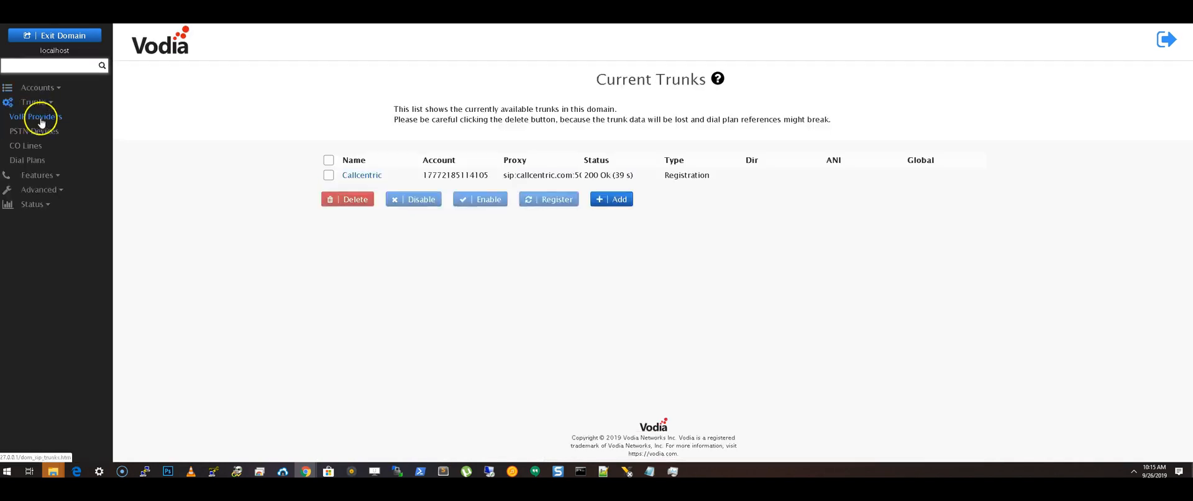
{"action": "left_click", "coordinate": [362, 176]}
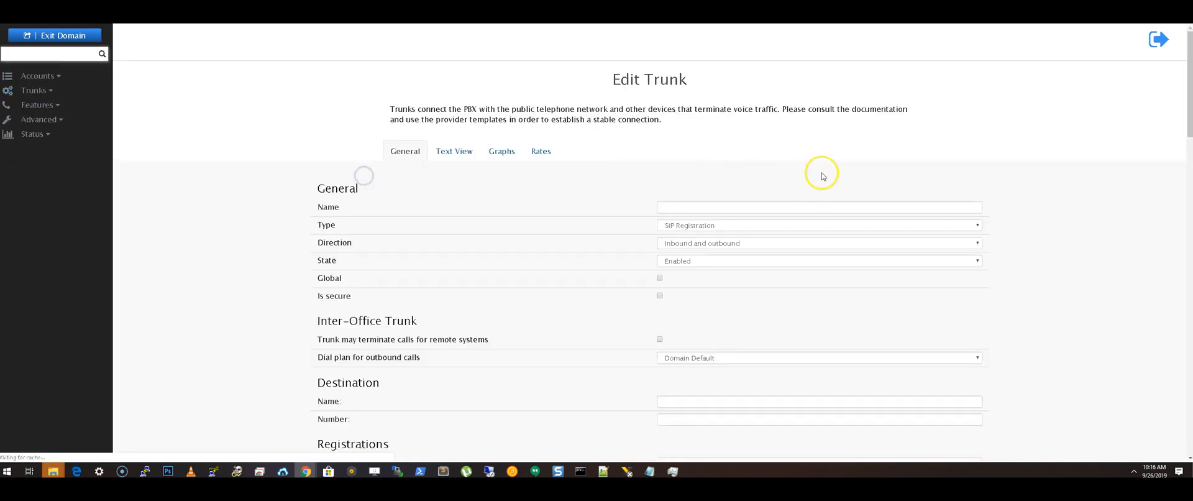
- Route the Callcentric trunk's incoming calls with "Send all calls to a specific account", using default account "550: incoming calls", and save
{"action": "scroll", "coordinate": [608, 213], "scroll_direction": "down", "scroll_amount": 6}
{"action": "scroll", "coordinate": [610, 216], "scroll_direction": "down", "scroll_amount": 2}
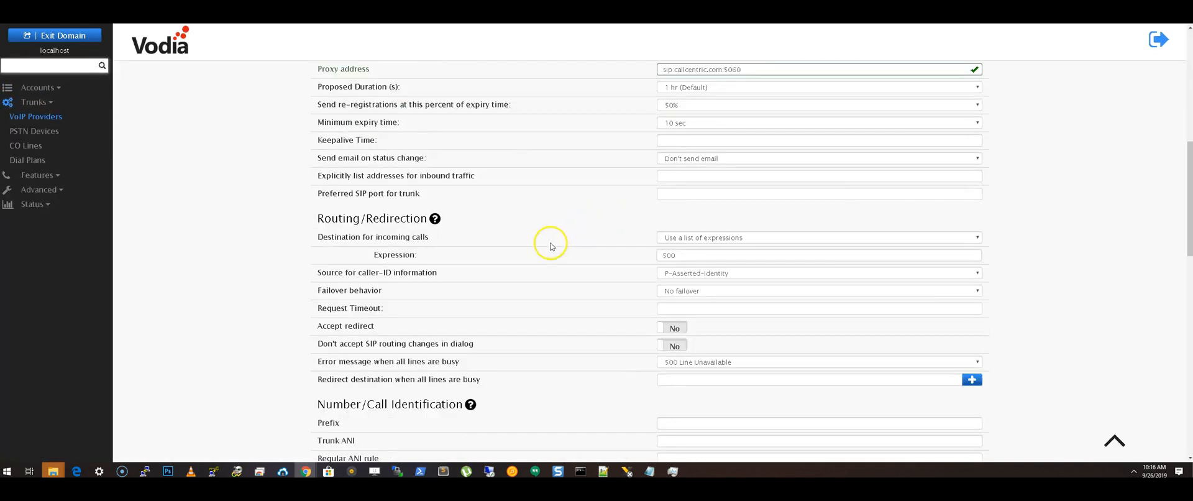
{"action": "scroll", "coordinate": [529, 267], "scroll_direction": "down", "scroll_amount": 1}
{"action": "left_click", "coordinate": [675, 191]}
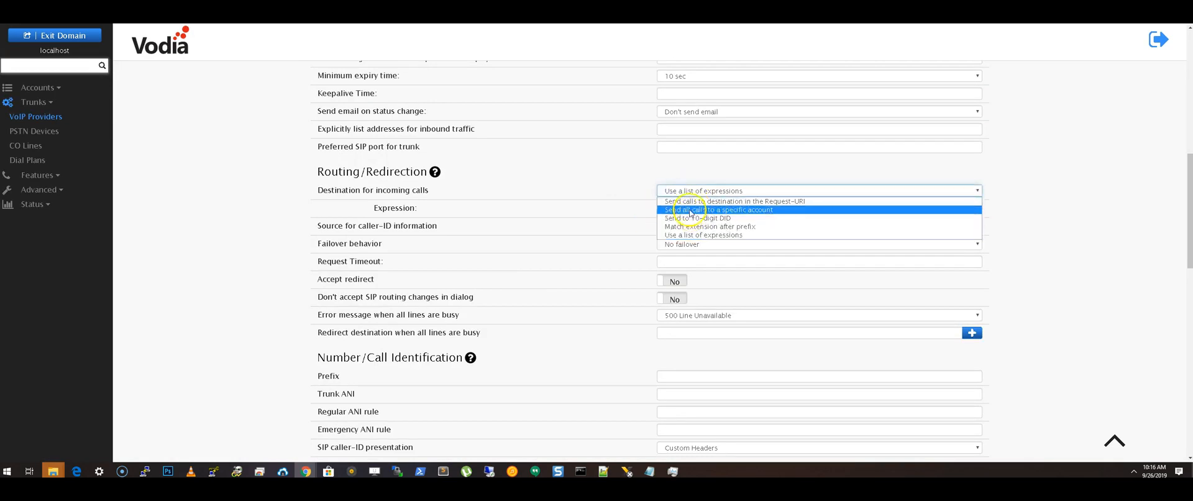
{"action": "left_click", "coordinate": [690, 209]}
{"action": "left_click", "coordinate": [688, 212]}
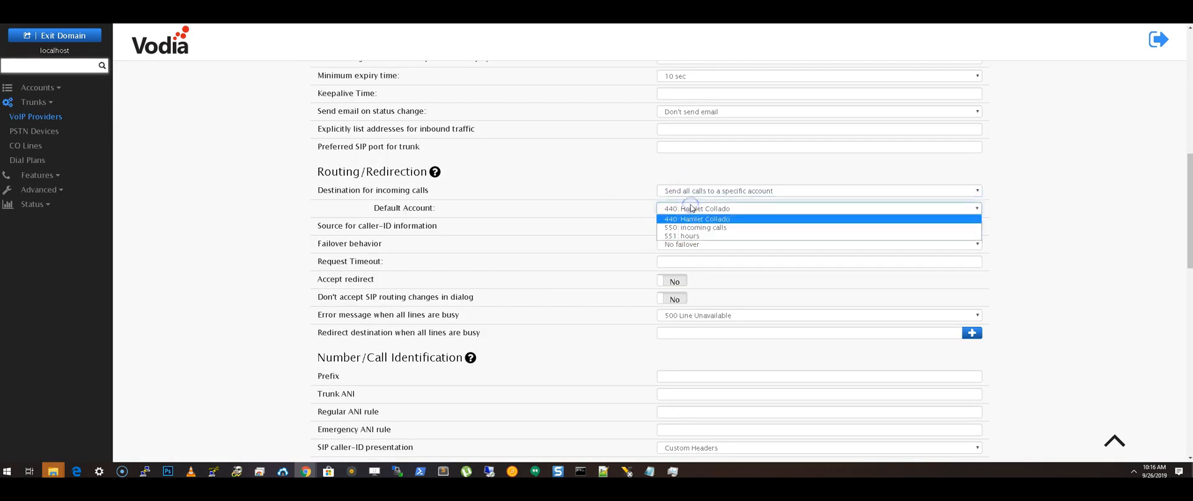
{"action": "left_click", "coordinate": [688, 229]}
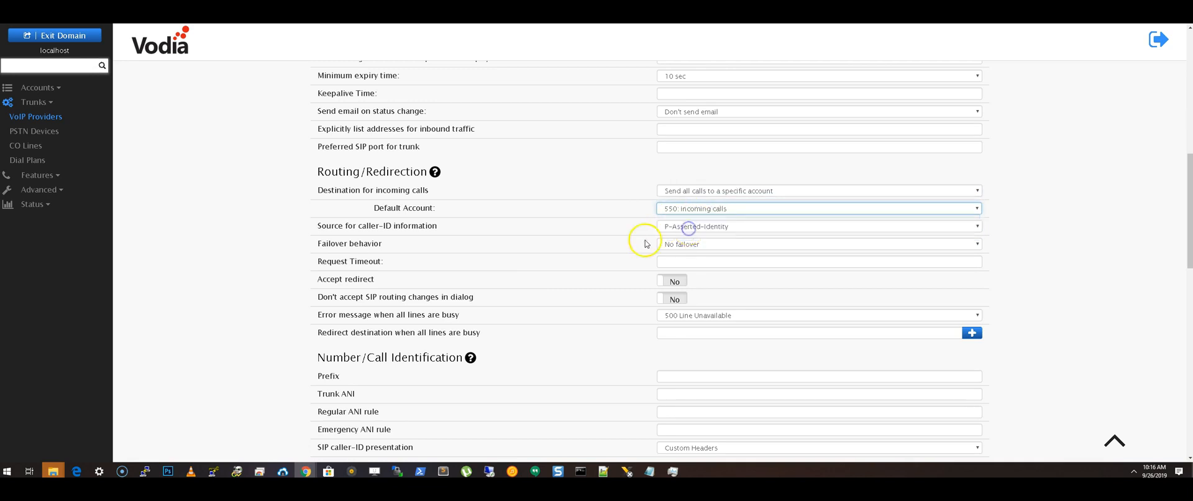
{"action": "scroll", "coordinate": [578, 235], "scroll_direction": "down", "scroll_amount": 10}
{"action": "scroll", "coordinate": [578, 237], "scroll_direction": "down", "scroll_amount": 3}
{"action": "left_click", "coordinate": [336, 410]}
- Reopen auto attendant 550 and review its direct destinations, dial by name, night service and identity settings
{"action": "scroll", "coordinate": [453, 381], "scroll_direction": "up", "scroll_amount": 5}
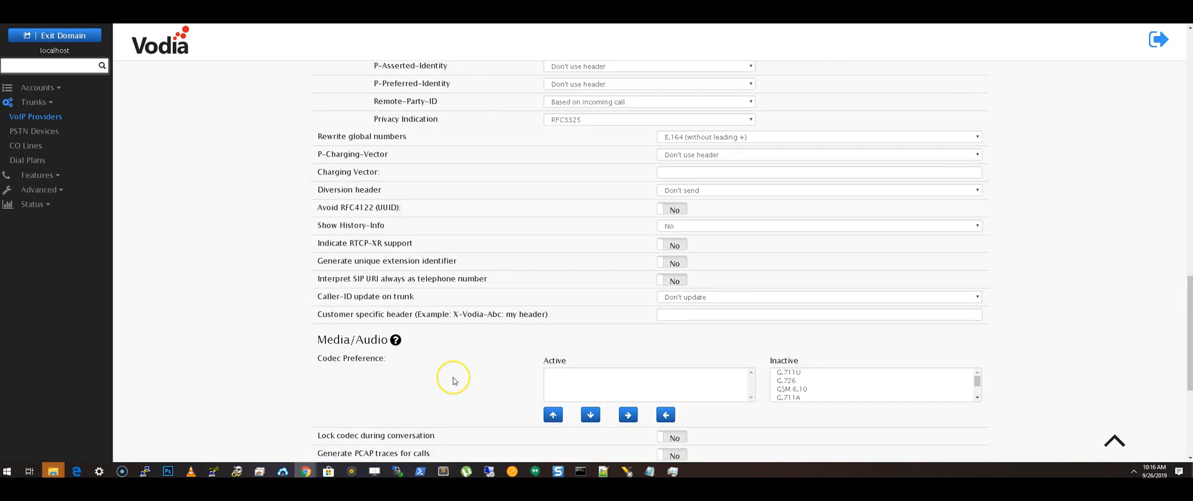
{"action": "scroll", "coordinate": [454, 379], "scroll_direction": "up", "scroll_amount": 3}
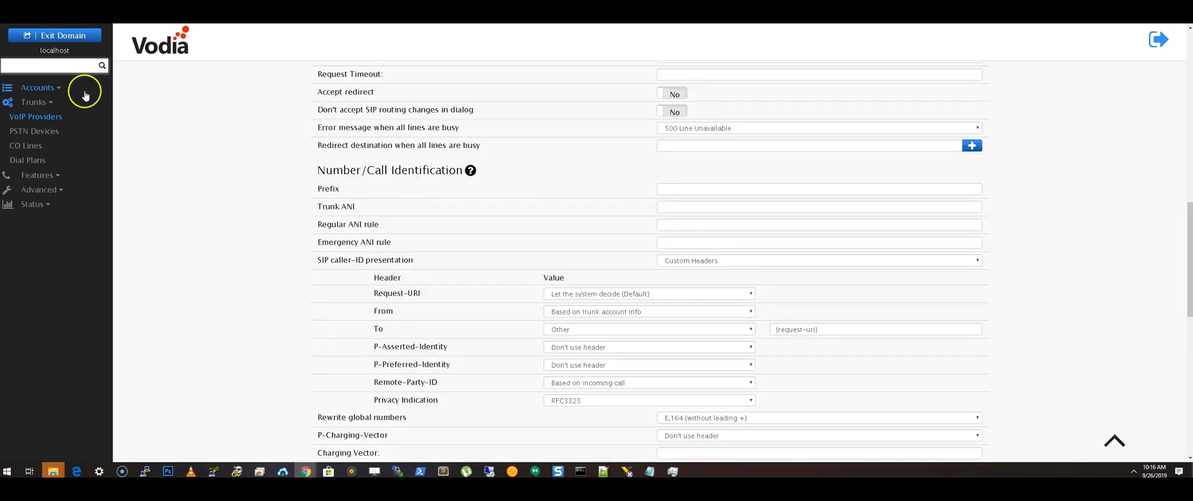
{"action": "left_click", "coordinate": [38, 87]}
{"action": "left_click", "coordinate": [36, 132]}
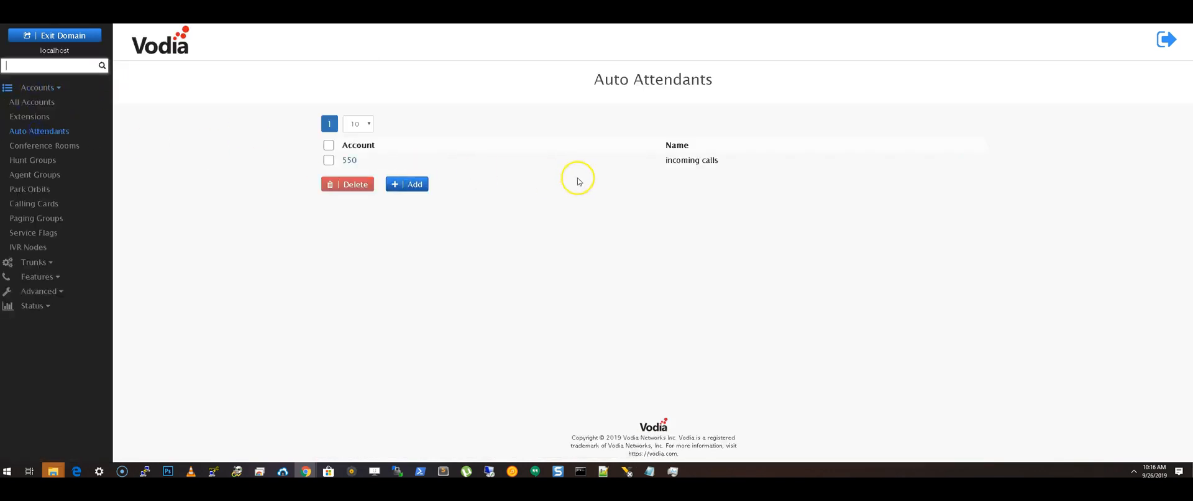
{"action": "left_click", "coordinate": [351, 160]}
{"action": "scroll", "coordinate": [525, 176], "scroll_direction": "down", "scroll_amount": 15}
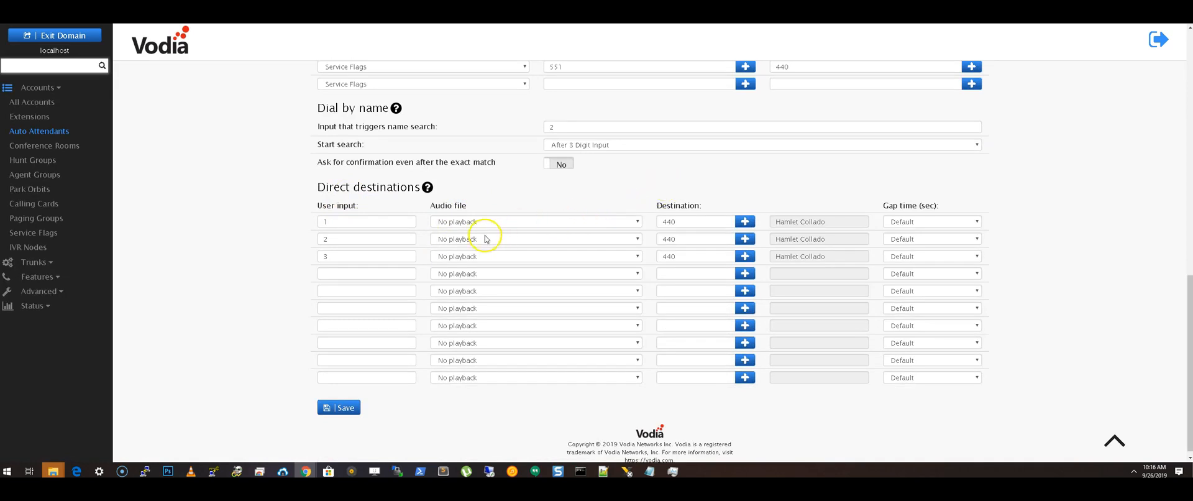
{"action": "scroll", "coordinate": [503, 236], "scroll_direction": "up", "scroll_amount": 2}
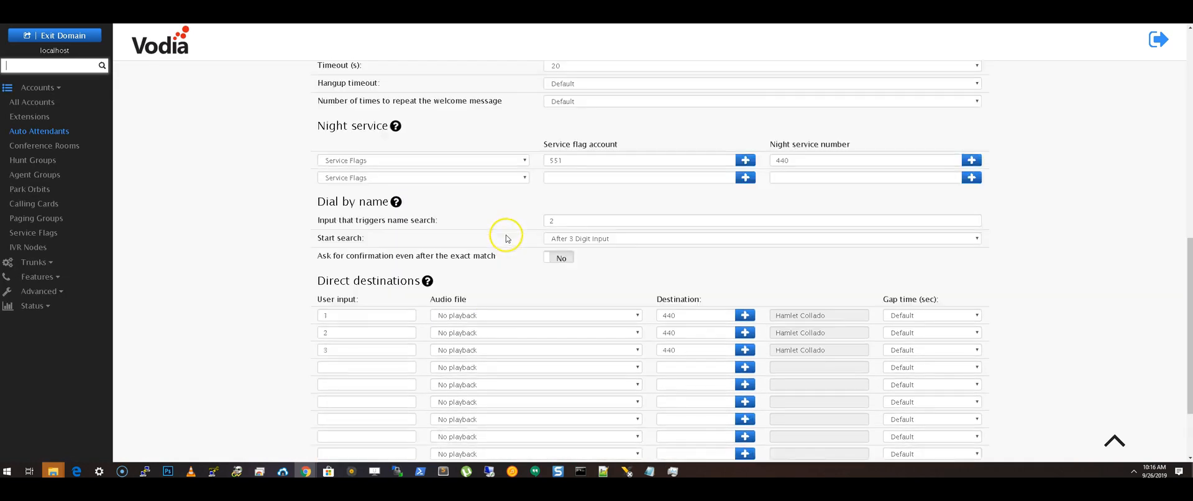
{"action": "scroll", "coordinate": [506, 238], "scroll_direction": "up", "scroll_amount": 10}
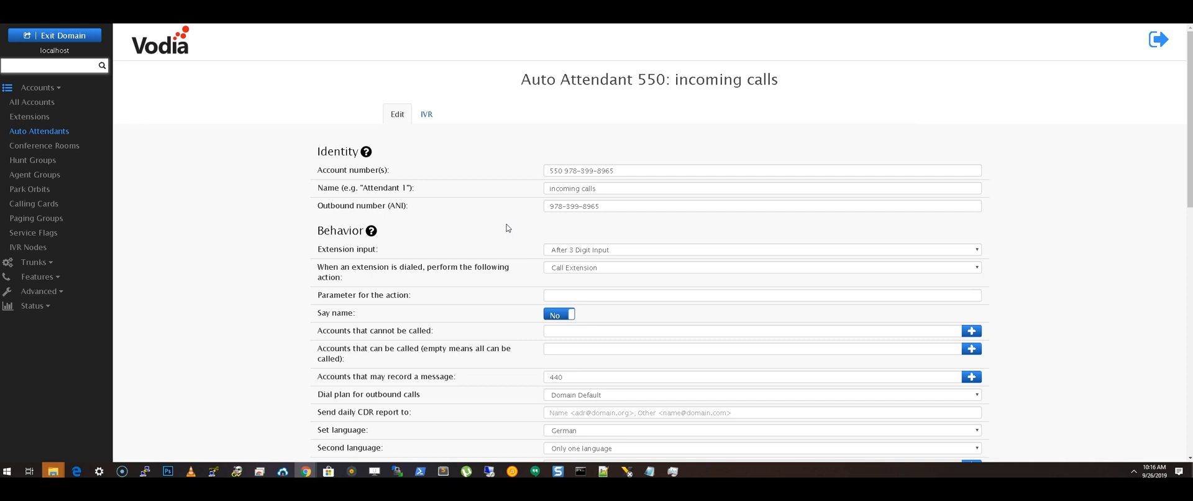
{"action": "left_click", "coordinate": [469, 215]}
{"action": "left_click", "coordinate": [492, 198]}
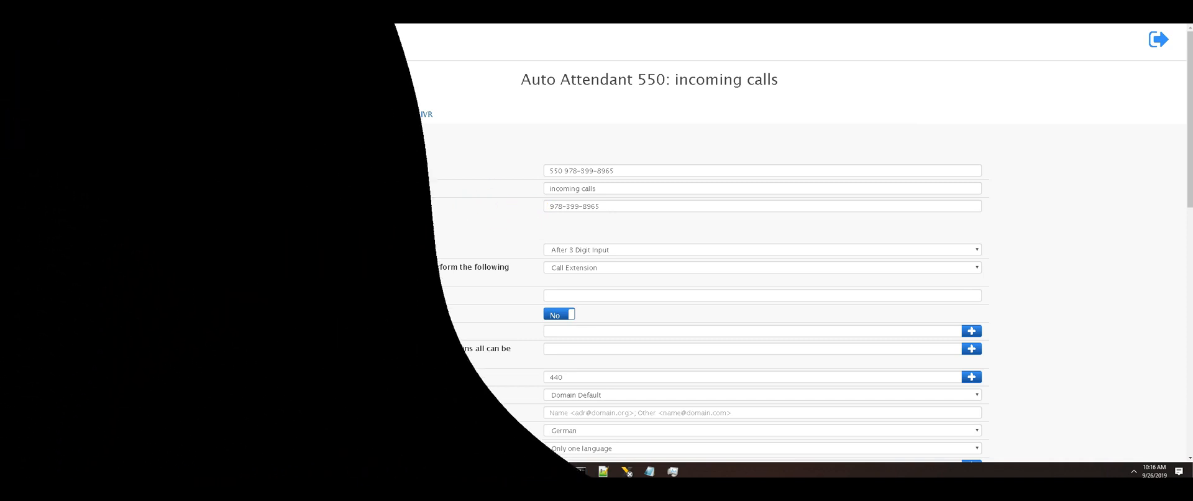